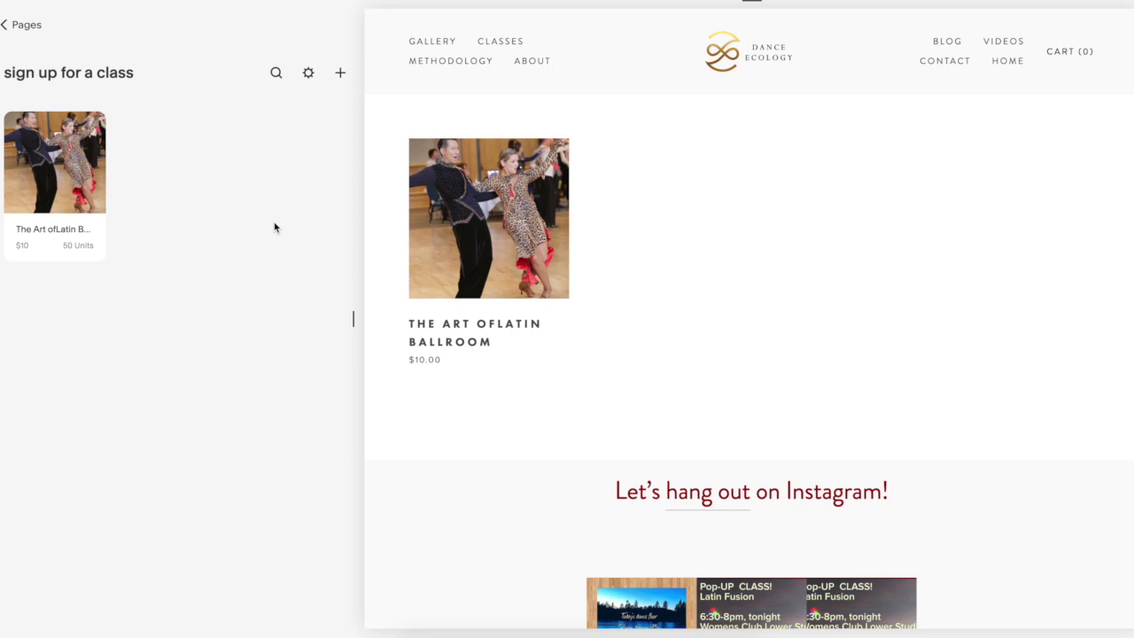
# Go back to the full Pages list, with the Classes section's class and sign-up pages showing
pyautogui.click(26, 25)
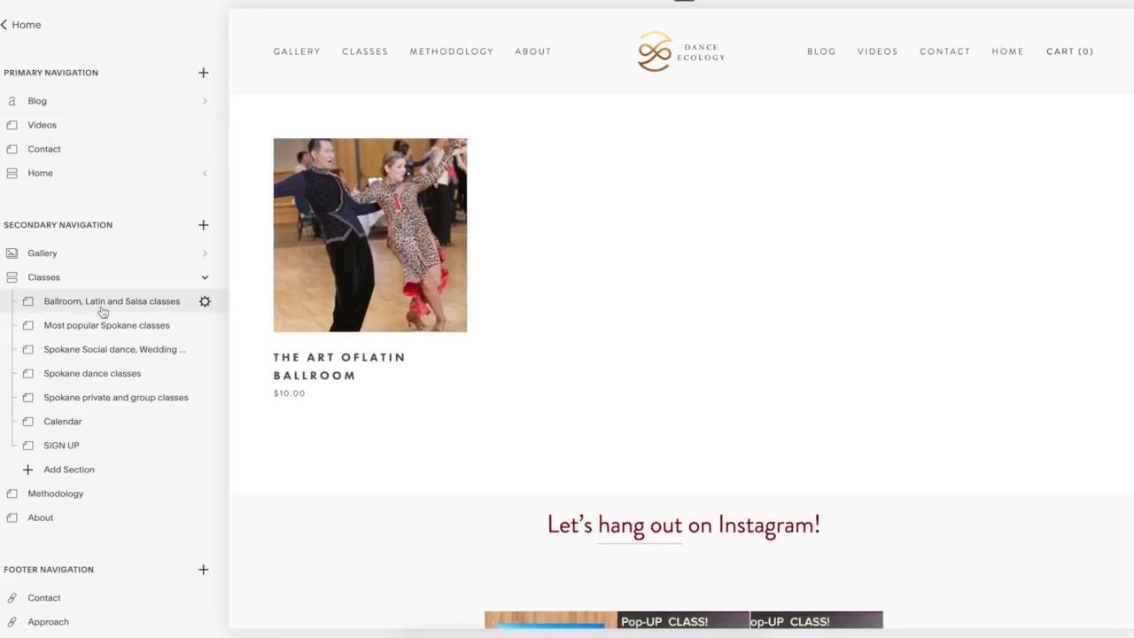
pyautogui.scroll(-4, 103, 312)
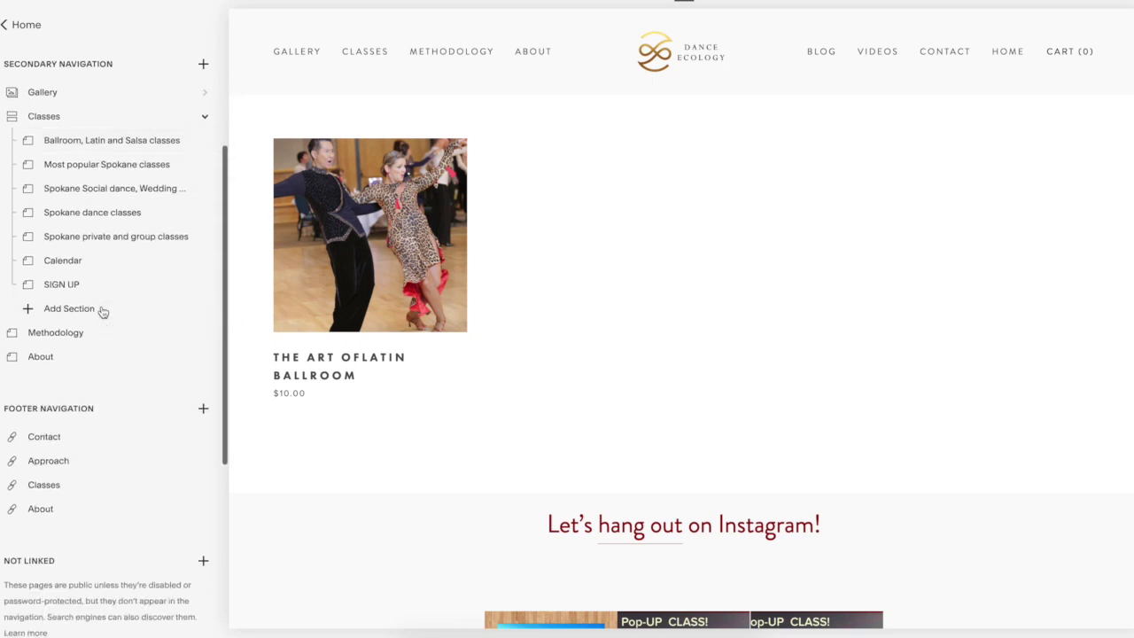
pyautogui.scroll(-2, 103, 312)
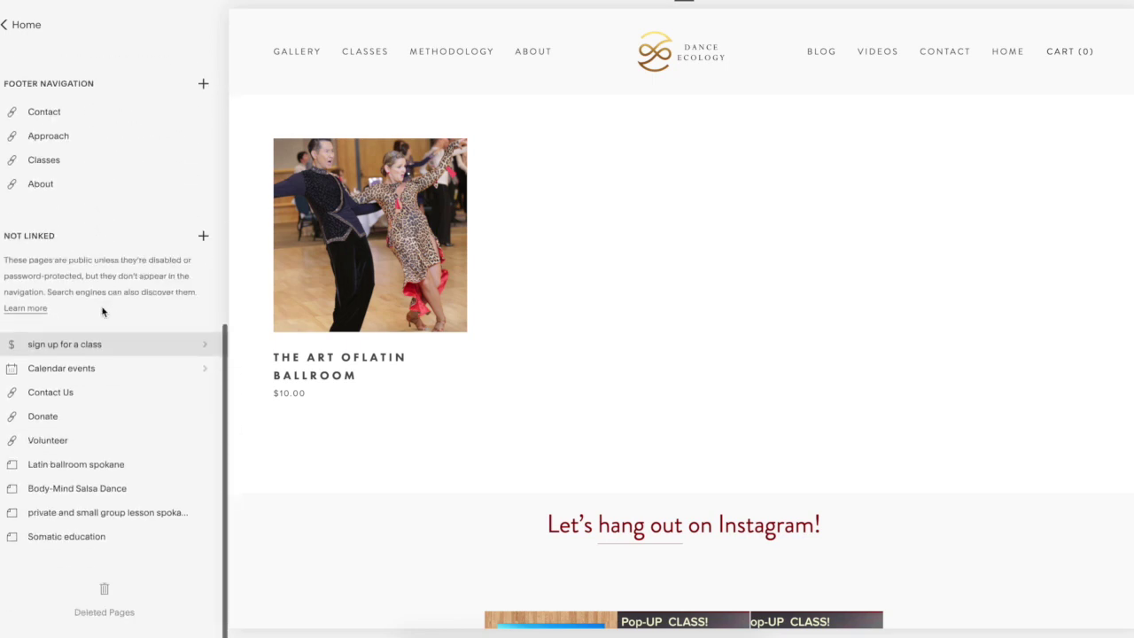
pyautogui.click(204, 236)
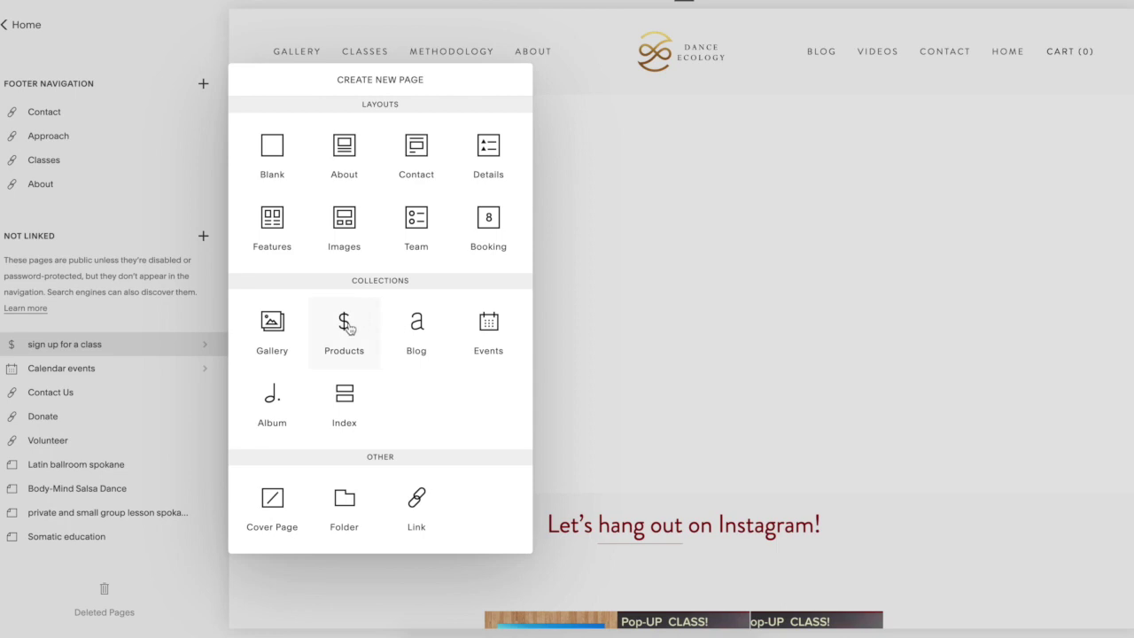
pyautogui.click(350, 324)
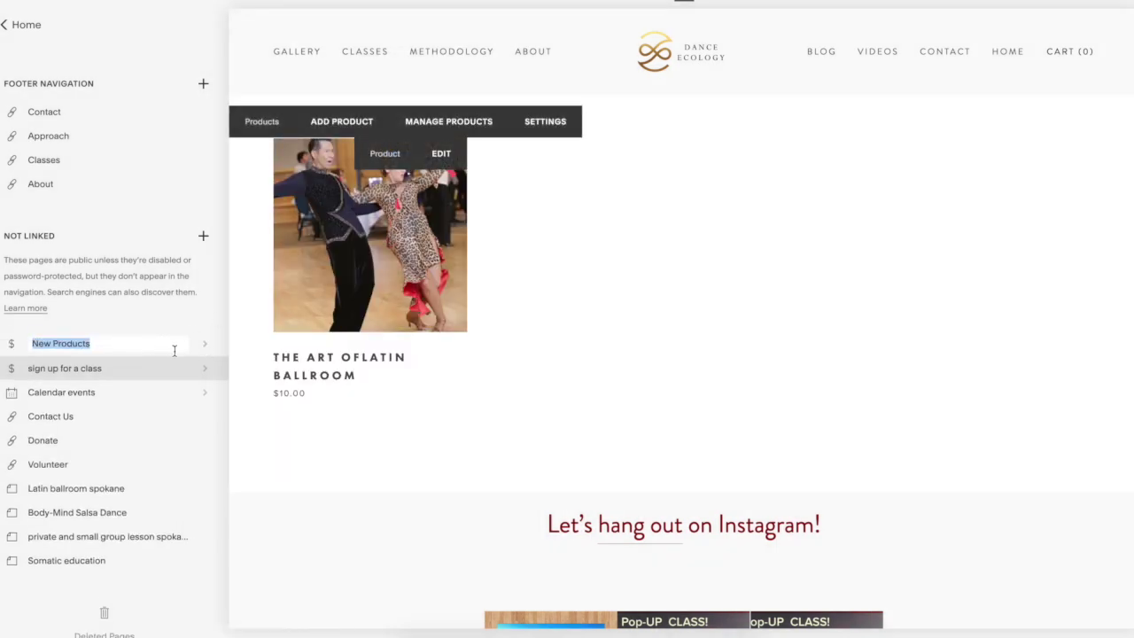
pyautogui.click(175, 342)
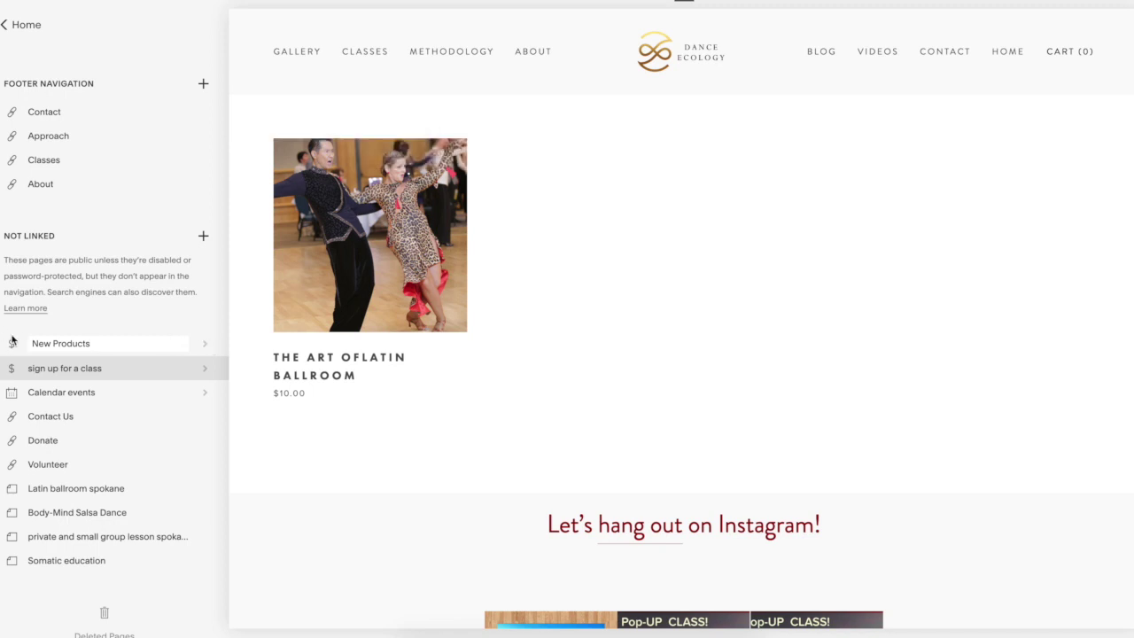
pyautogui.press('Return')
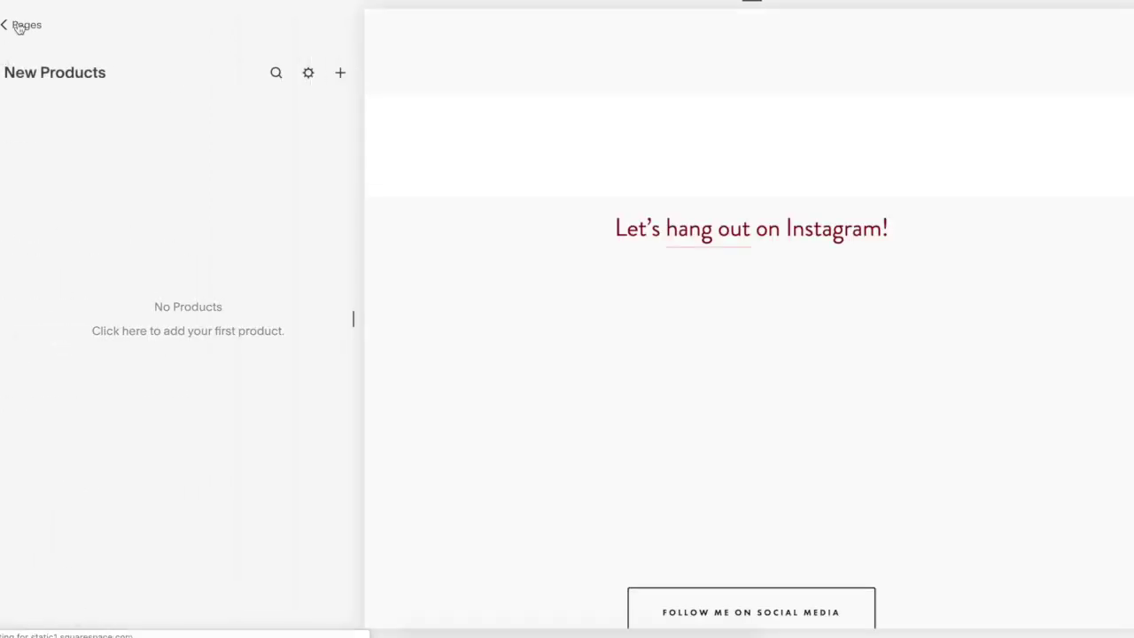
pyautogui.click(18, 27)
pyautogui.scroll(-5, 13, 470)
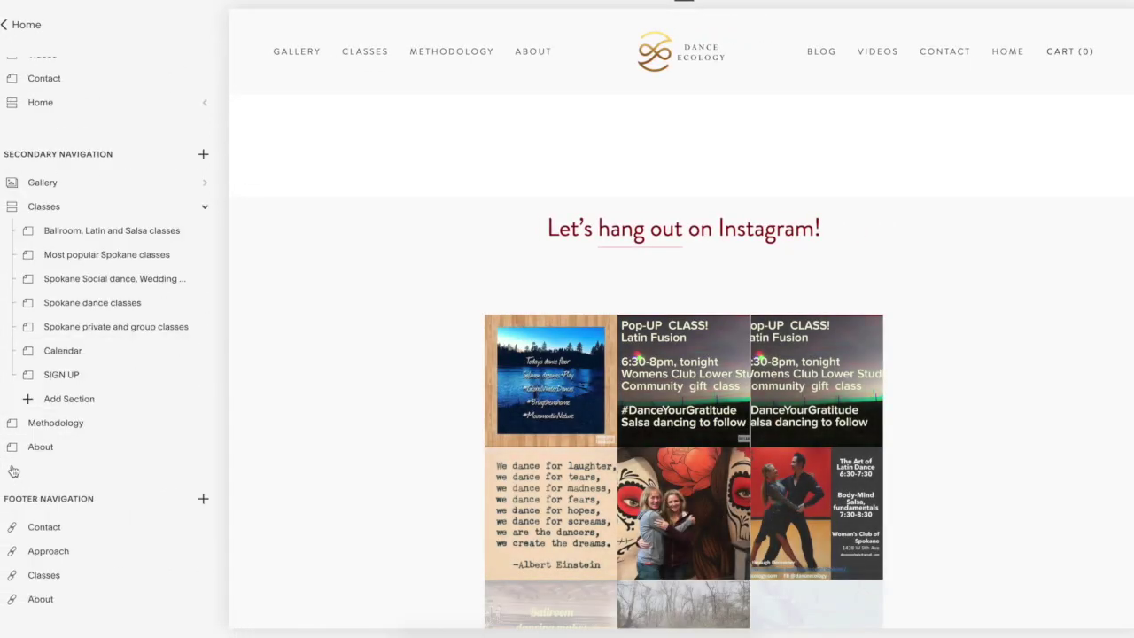
pyautogui.click(166, 331)
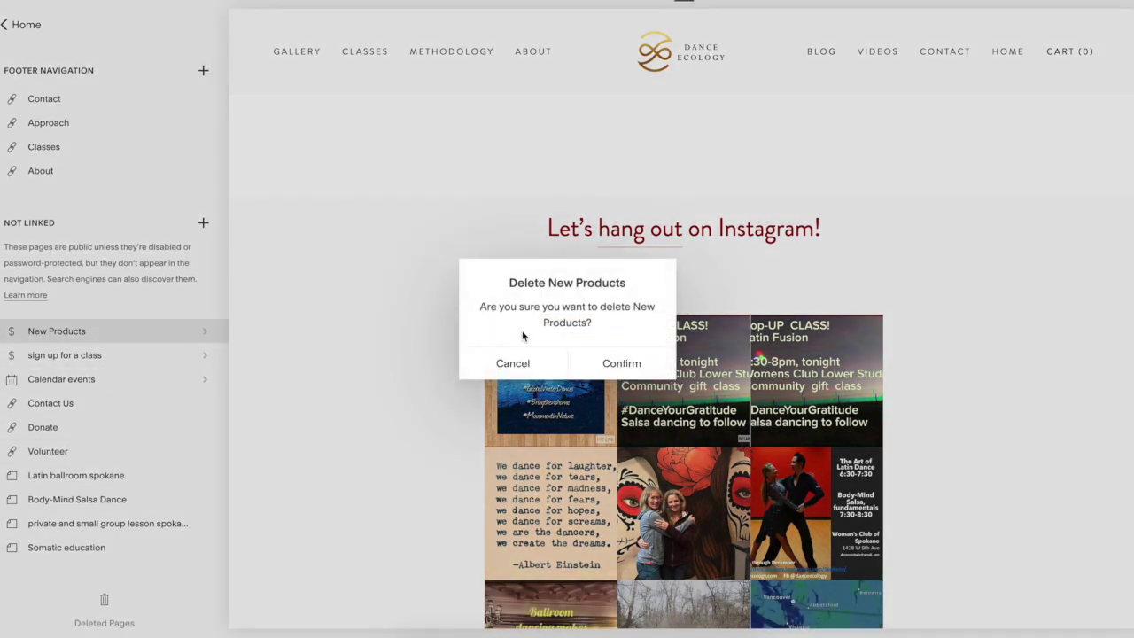
pyautogui.click(638, 356)
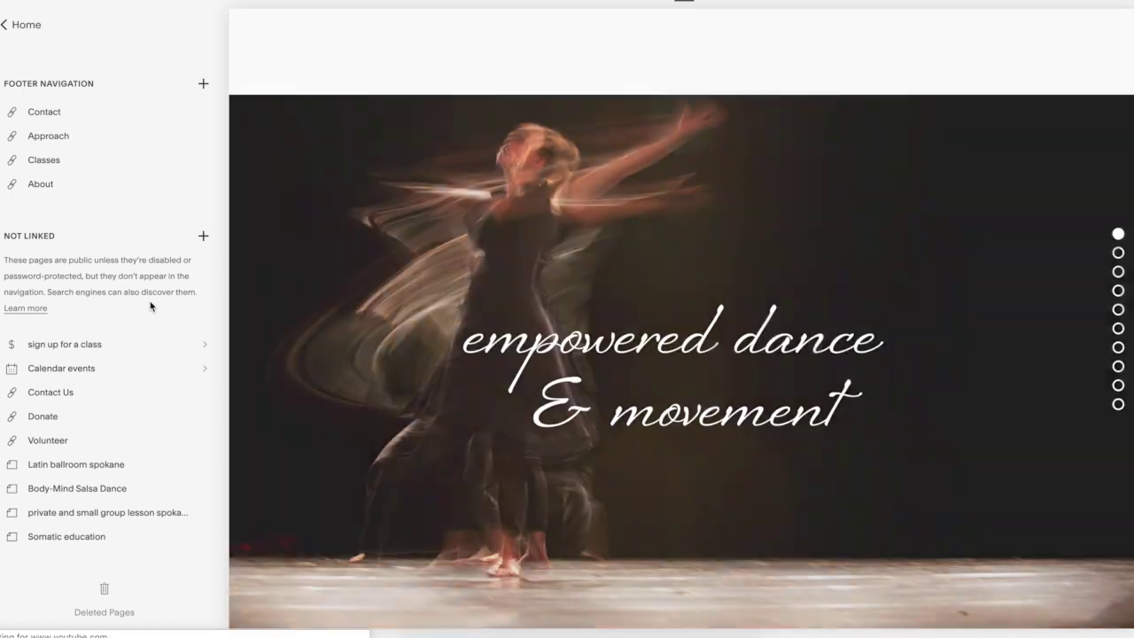
pyautogui.click(85, 346)
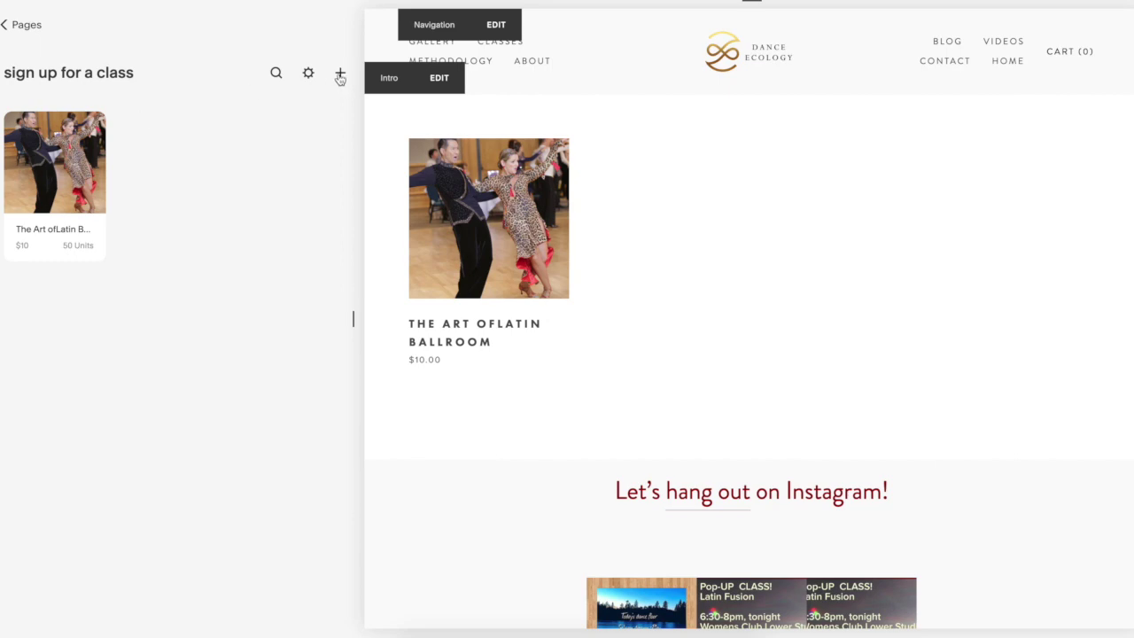
# Create a new service product named 'Body-Mind Salsa Dance', copying the title from the class heading
pyautogui.click(340, 74)
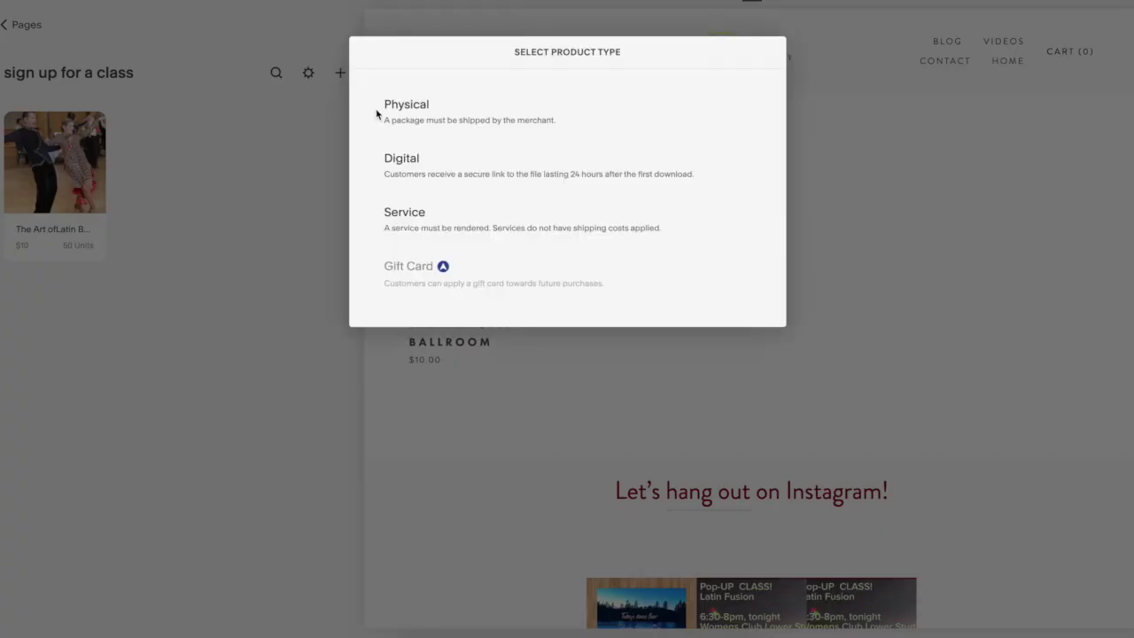
pyautogui.click(408, 231)
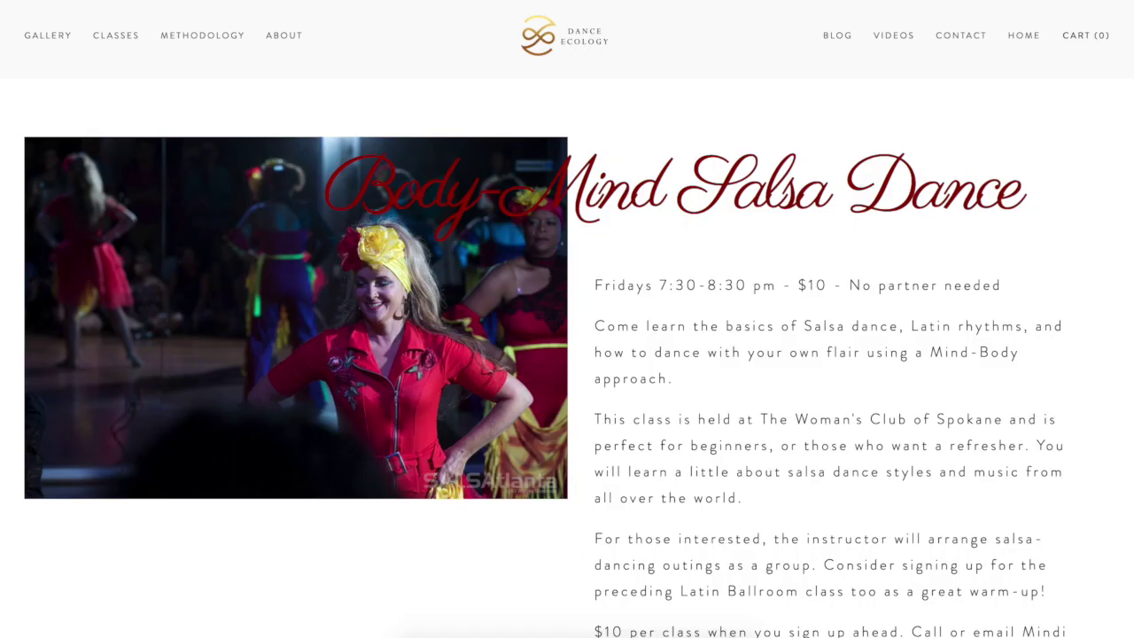
pyautogui.tripleClick(710, 165)
pyautogui.hotkey('ctrl', 'c')
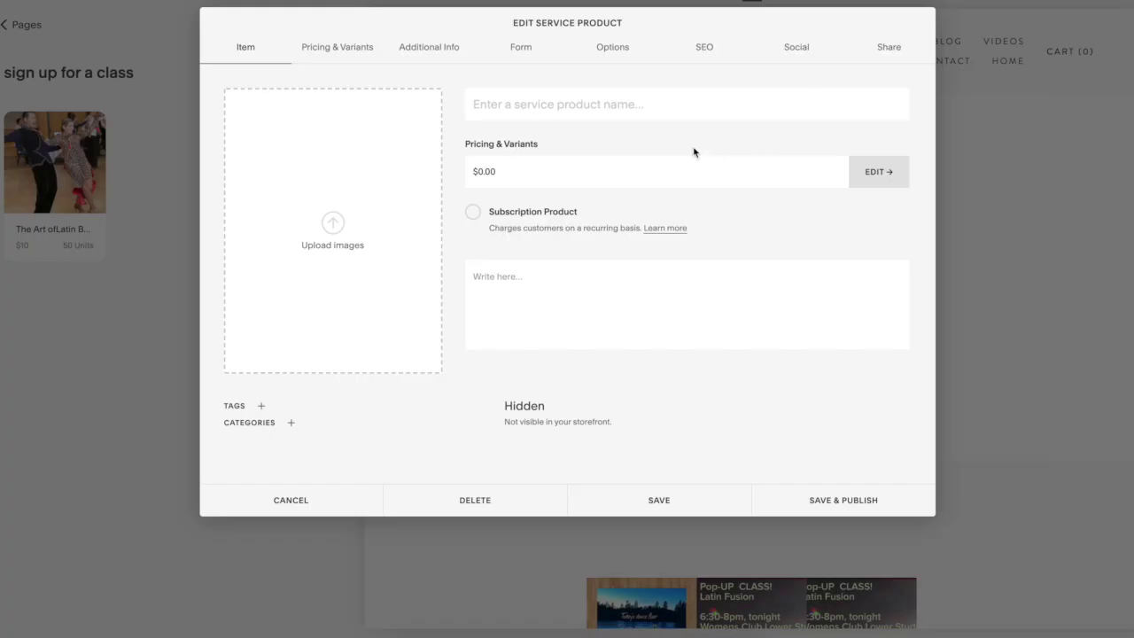
pyautogui.click(662, 106)
pyautogui.hotkey('ctrl', 'v')
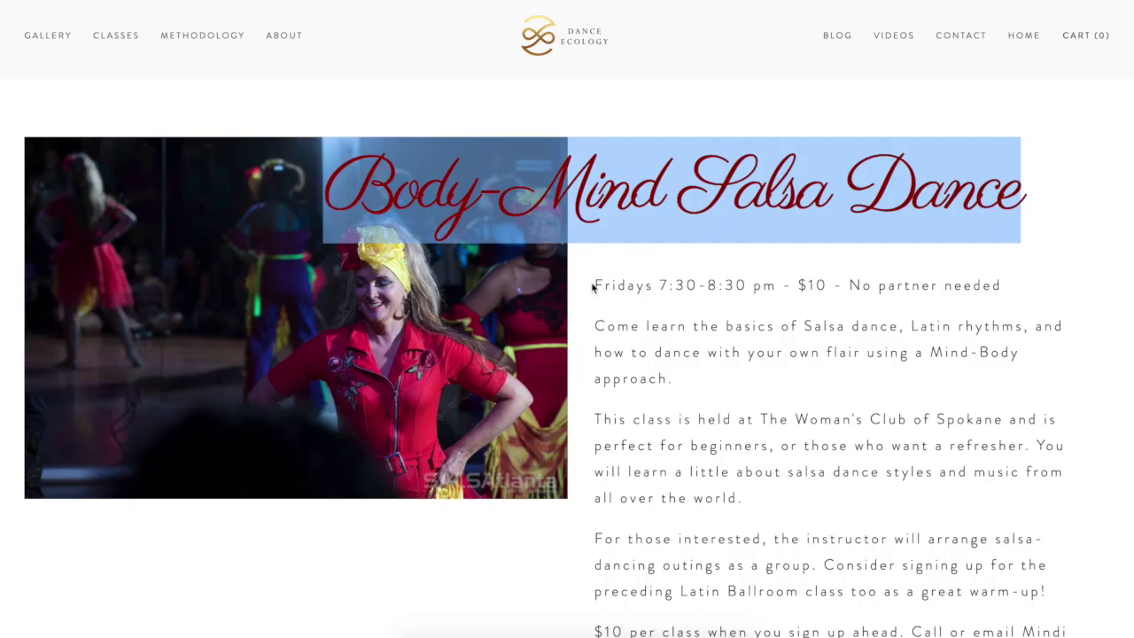
# Paste the copied class text into the product description and remove the stray blank lines
pyautogui.click(620, 303)
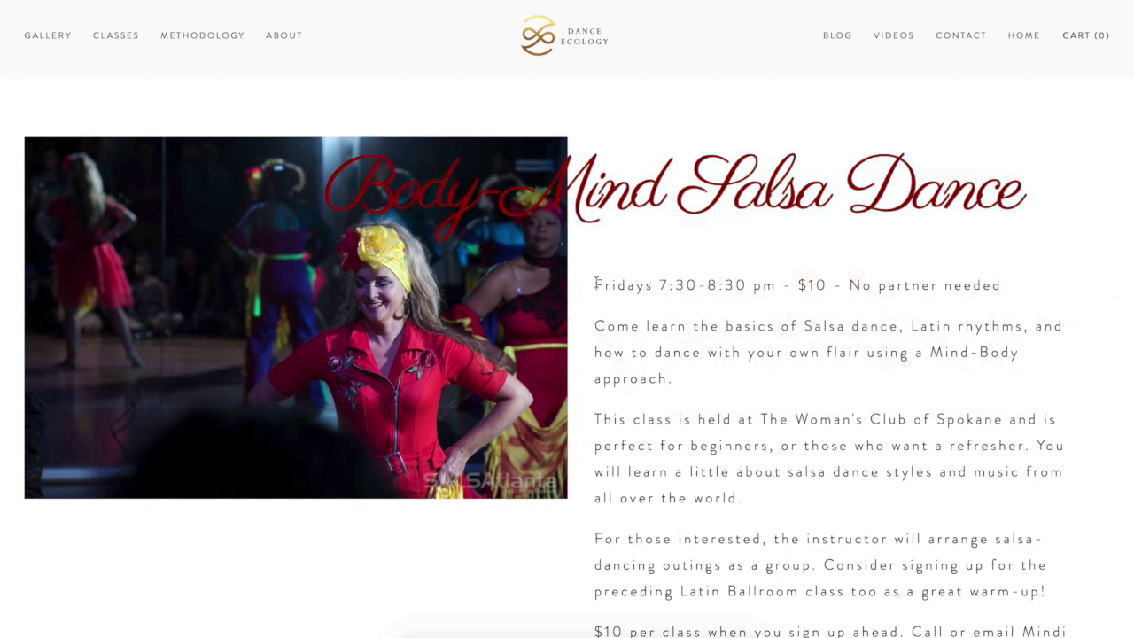
pyautogui.moveTo(596, 284); pyautogui.dragTo(994, 273)
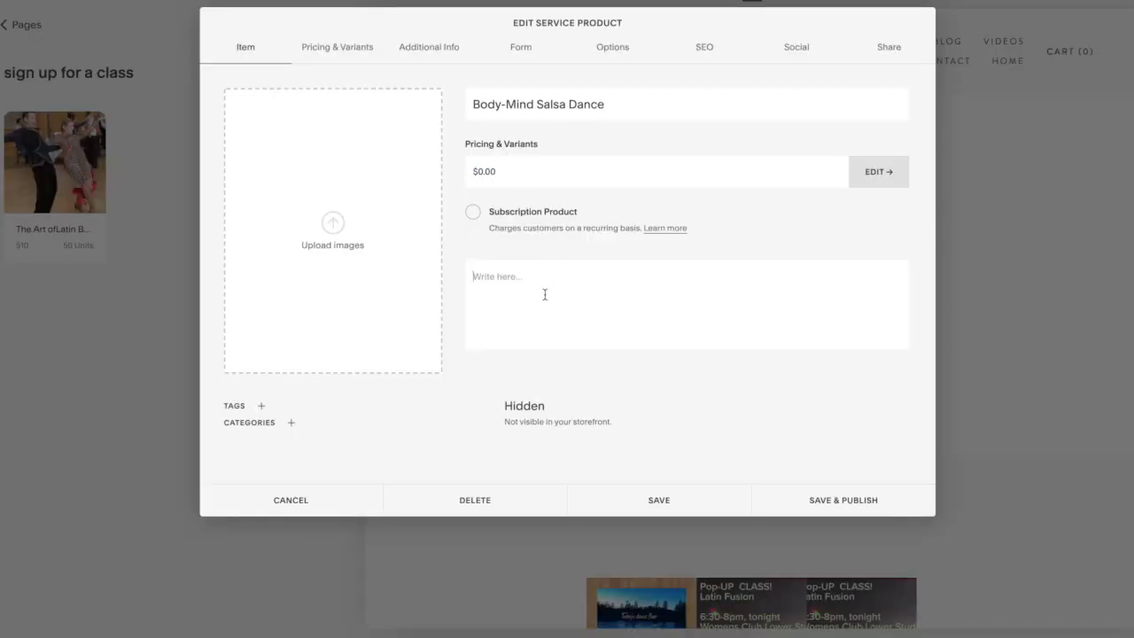
pyautogui.click(544, 294)
pyautogui.hotkey('ctrl', 'v')
pyautogui.press('BackSpace')
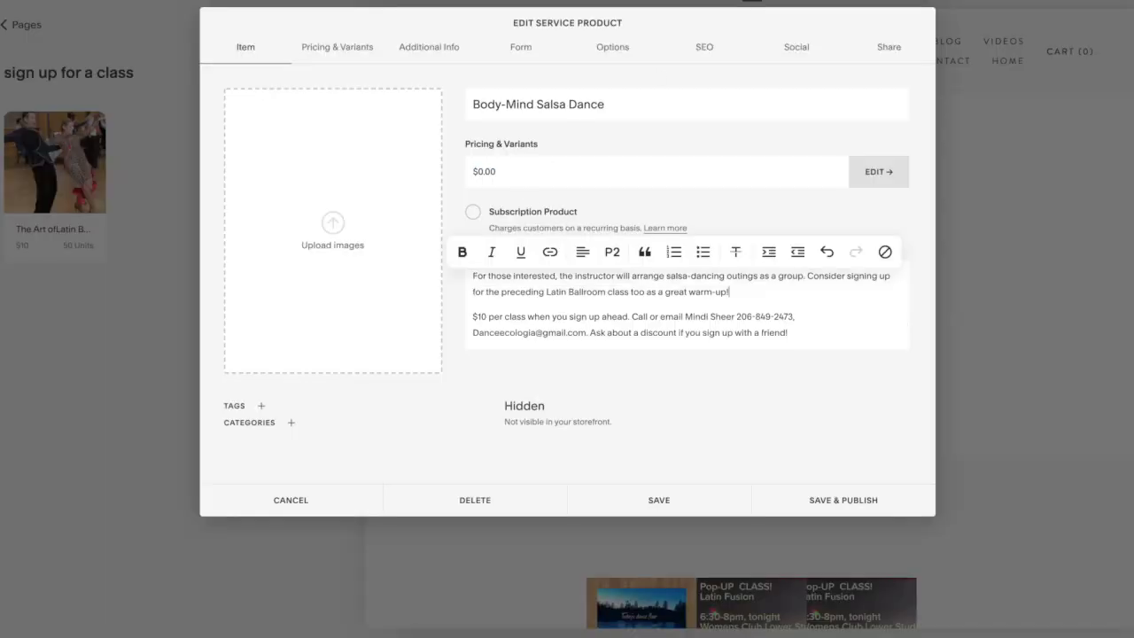
pyautogui.scroll(5, 541, 305)
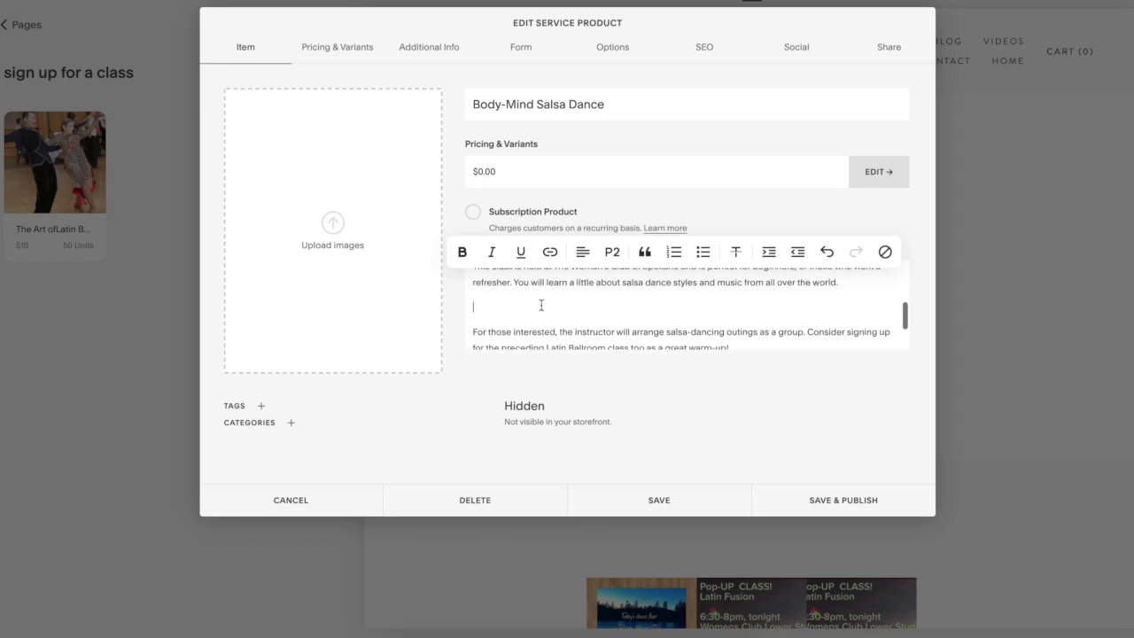
pyautogui.scroll(3, 483, 301)
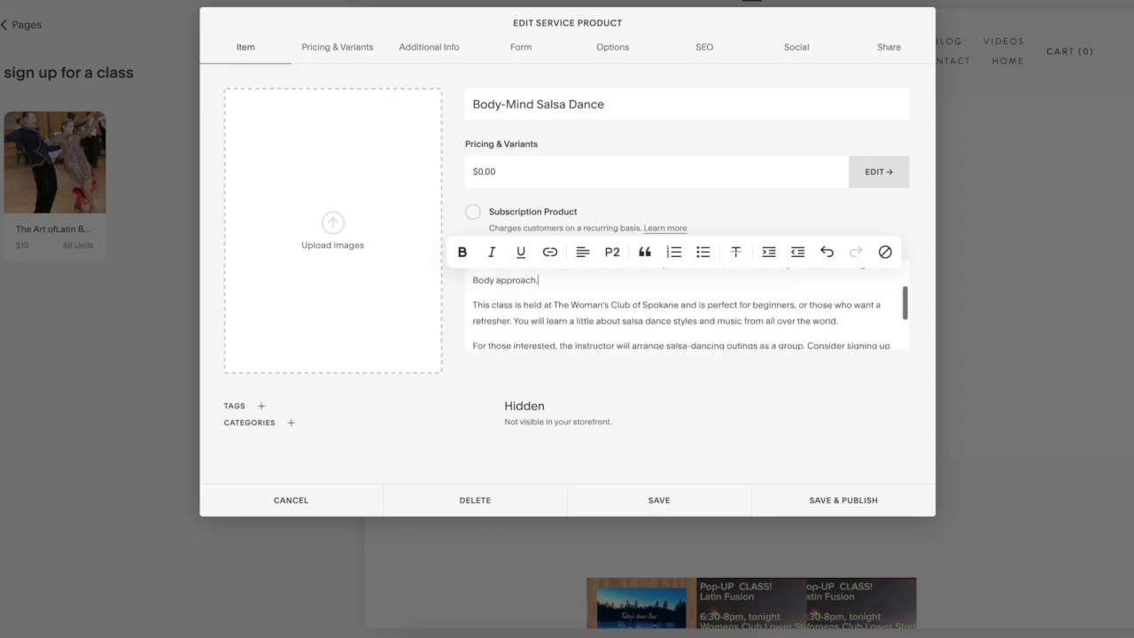
pyautogui.click(496, 300)
pyautogui.press('BackSpace')
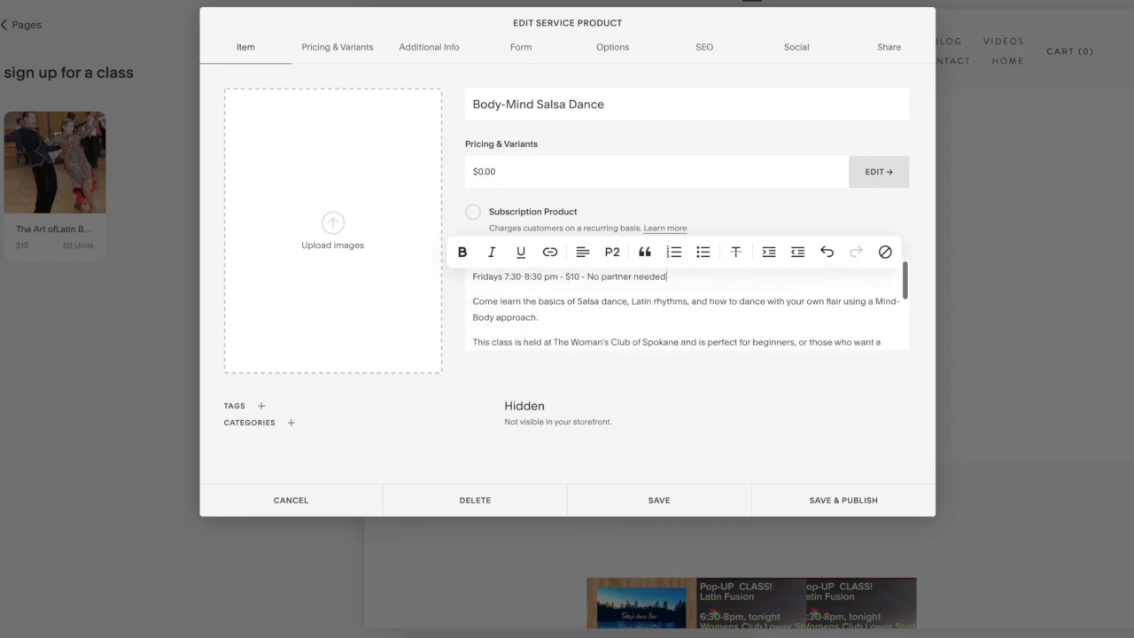
# In Pricing & Variants, set the variant's price to $10.00 and its stock to 25
pyautogui.click(524, 171)
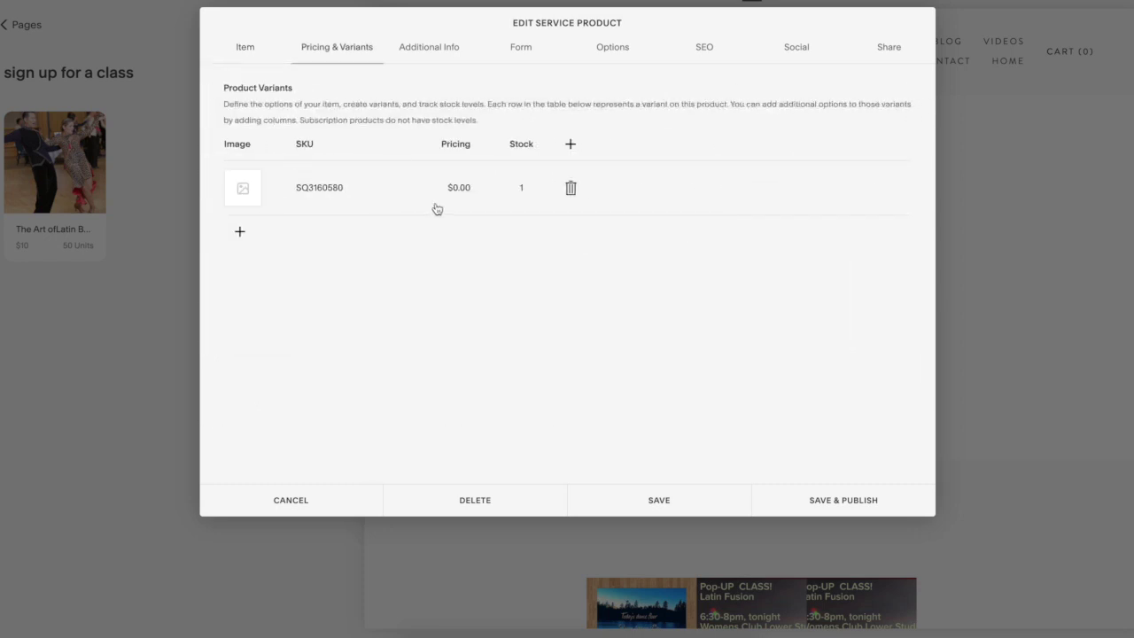
pyautogui.click(458, 192)
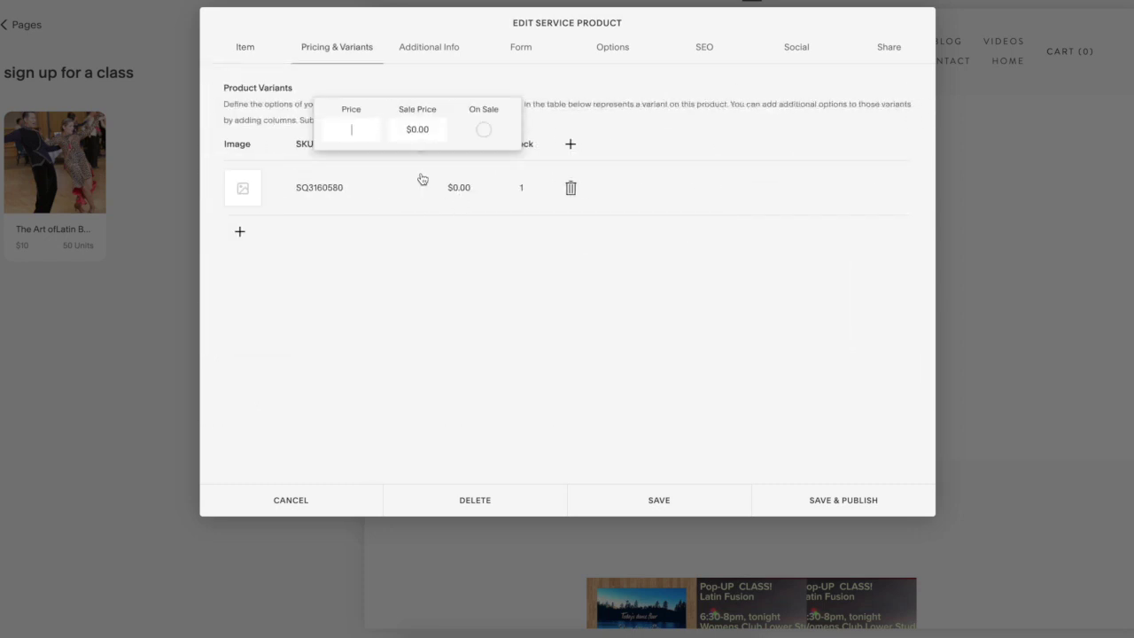
pyautogui.write('10')
pyautogui.click(492, 281)
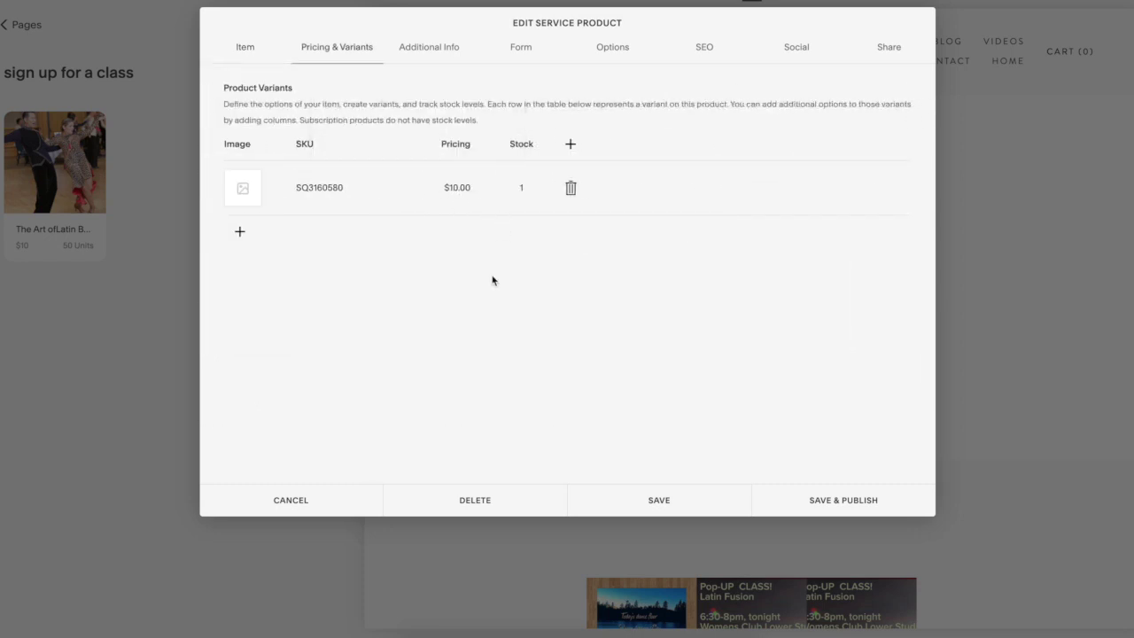
pyautogui.click(523, 190)
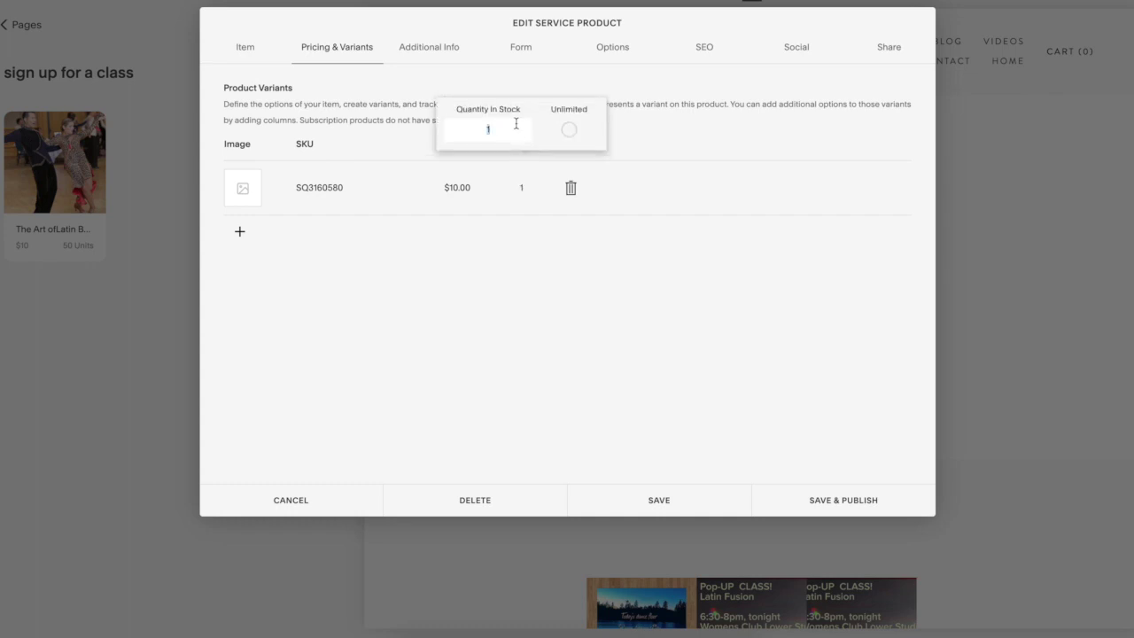
pyautogui.write('25')
pyautogui.click(572, 132)
pyautogui.click(570, 130)
pyautogui.click(567, 286)
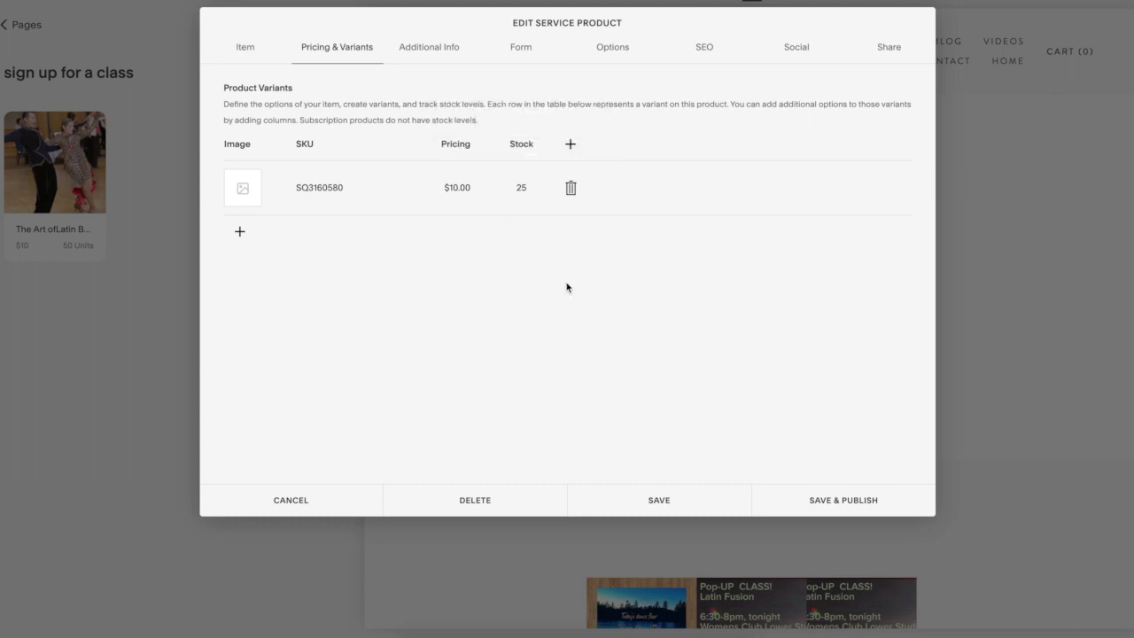
# Add a Date option column and date the first variant 12/6
pyautogui.click(571, 145)
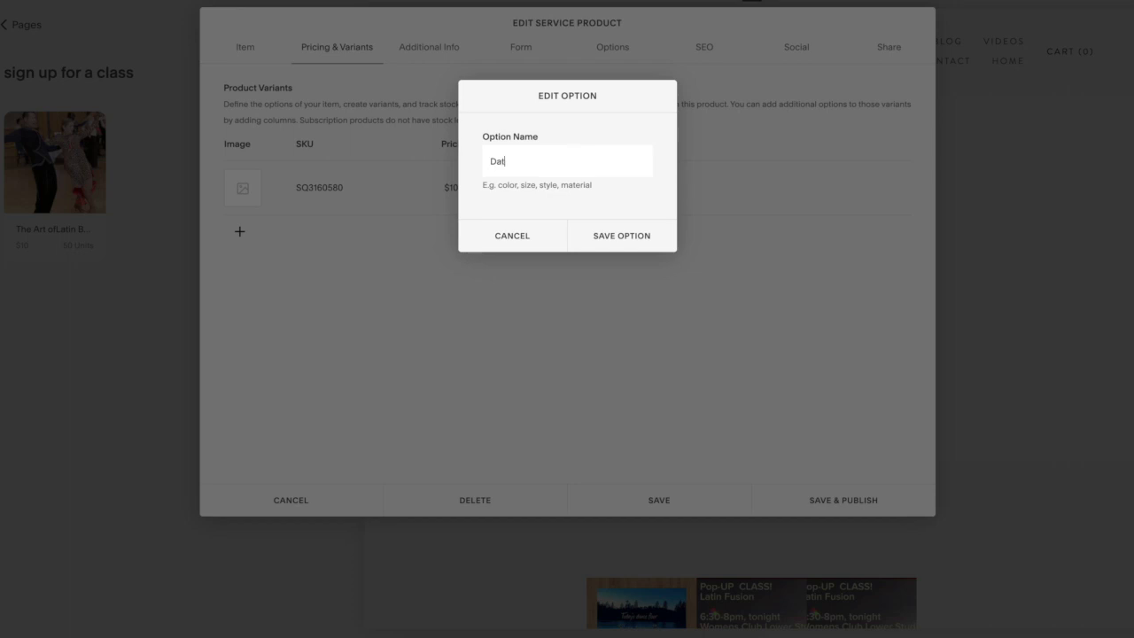
pyautogui.click(604, 241)
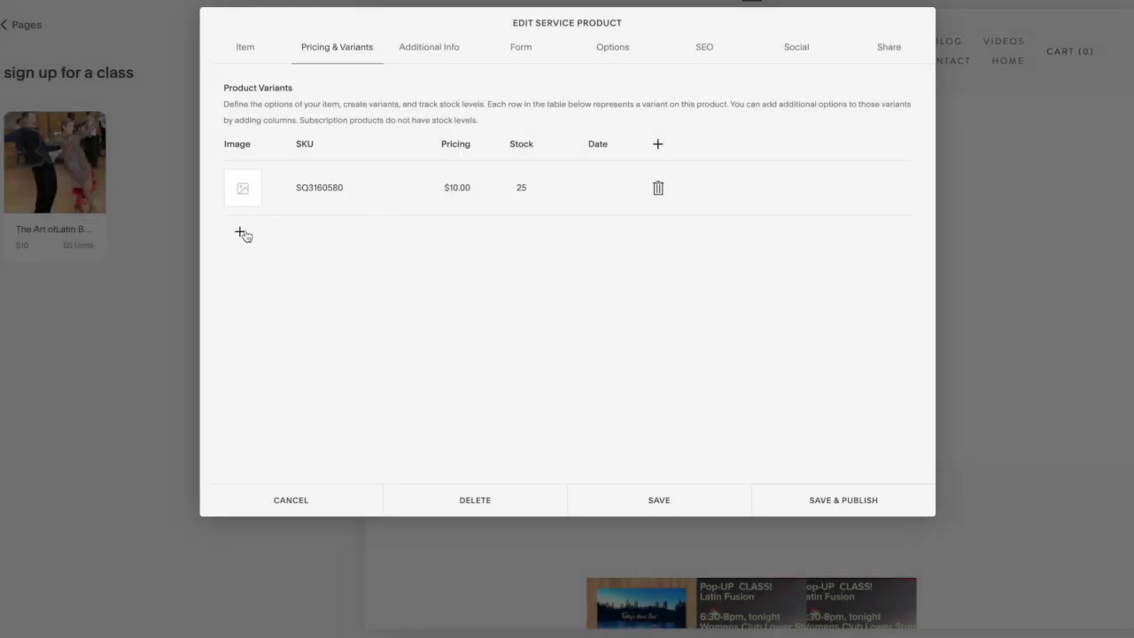
pyautogui.click(608, 181)
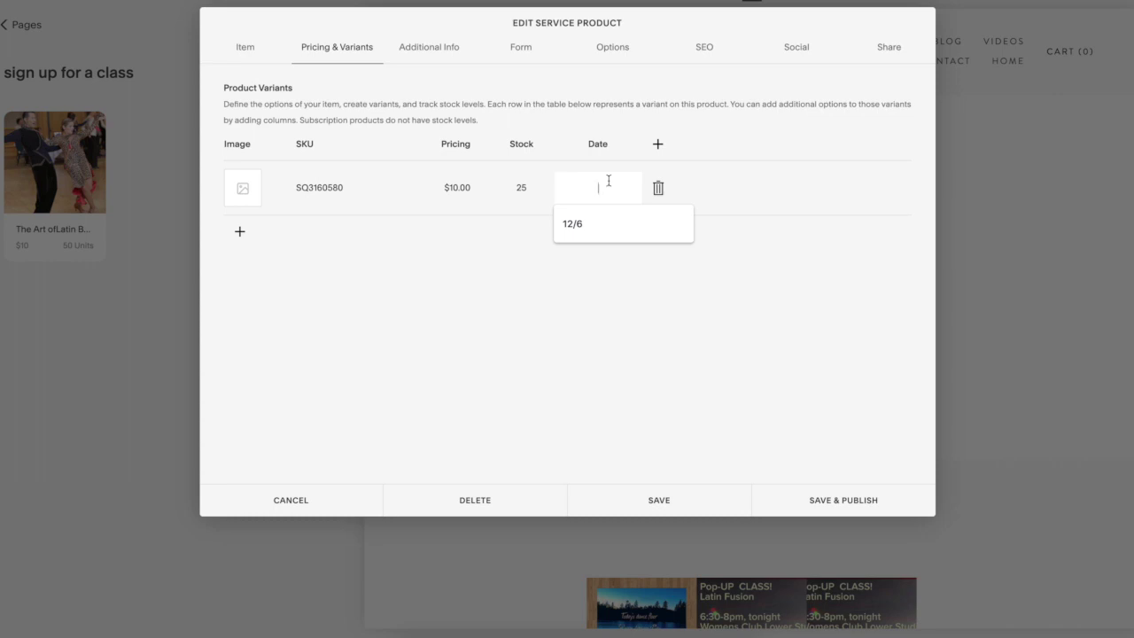
pyautogui.write('12/6')
pyautogui.press('Return')
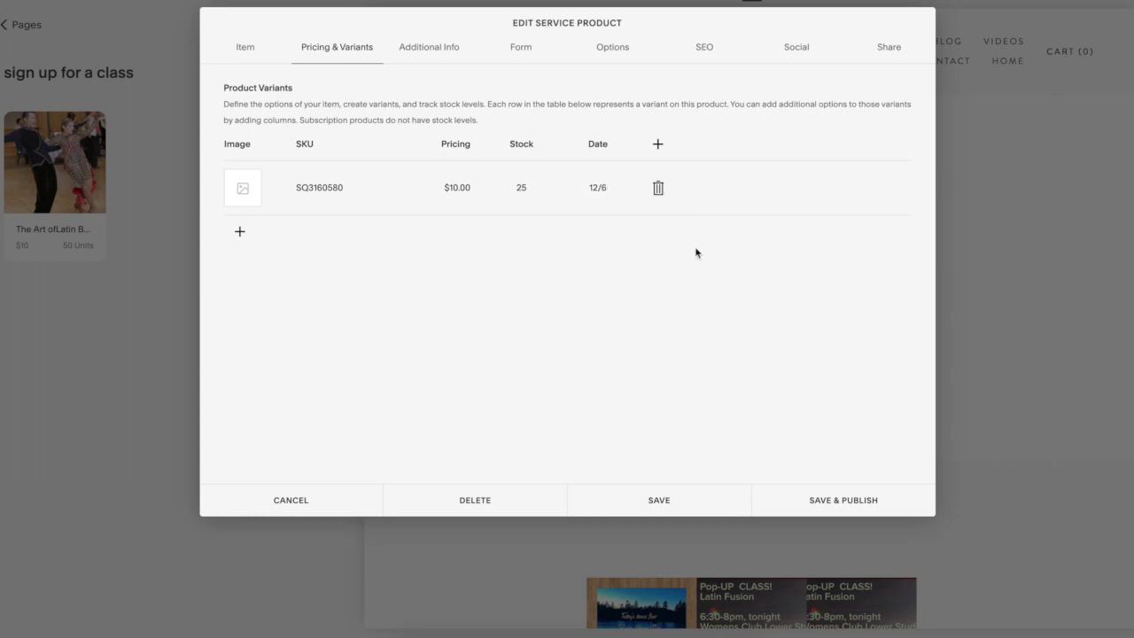
# Add a second variant row and change its date to 12/13
pyautogui.click(239, 232)
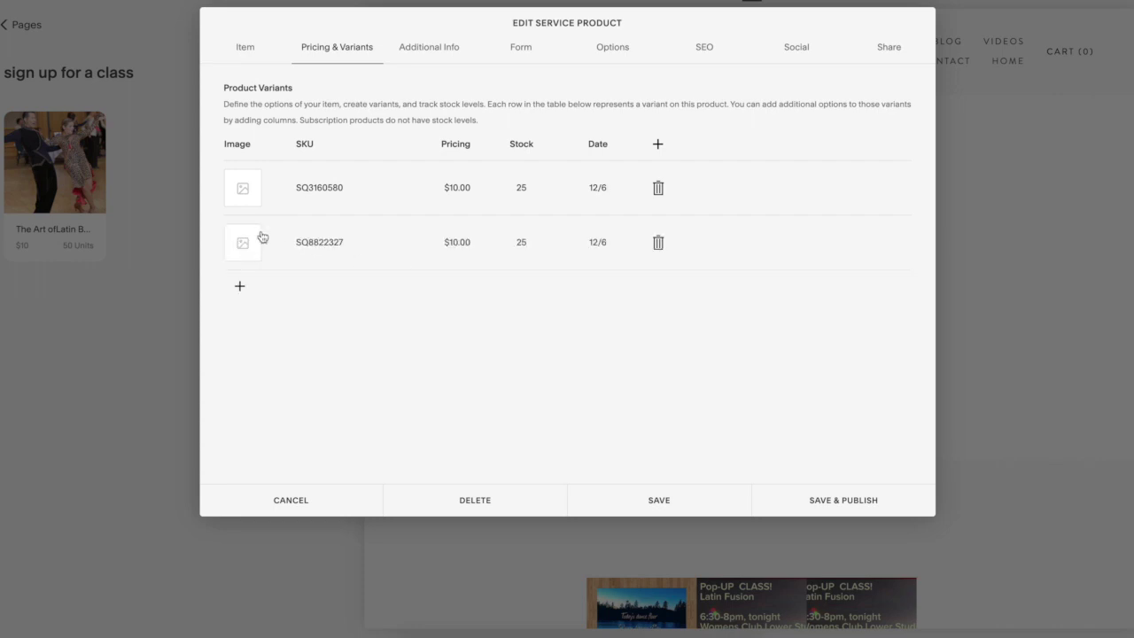
pyautogui.click(611, 243)
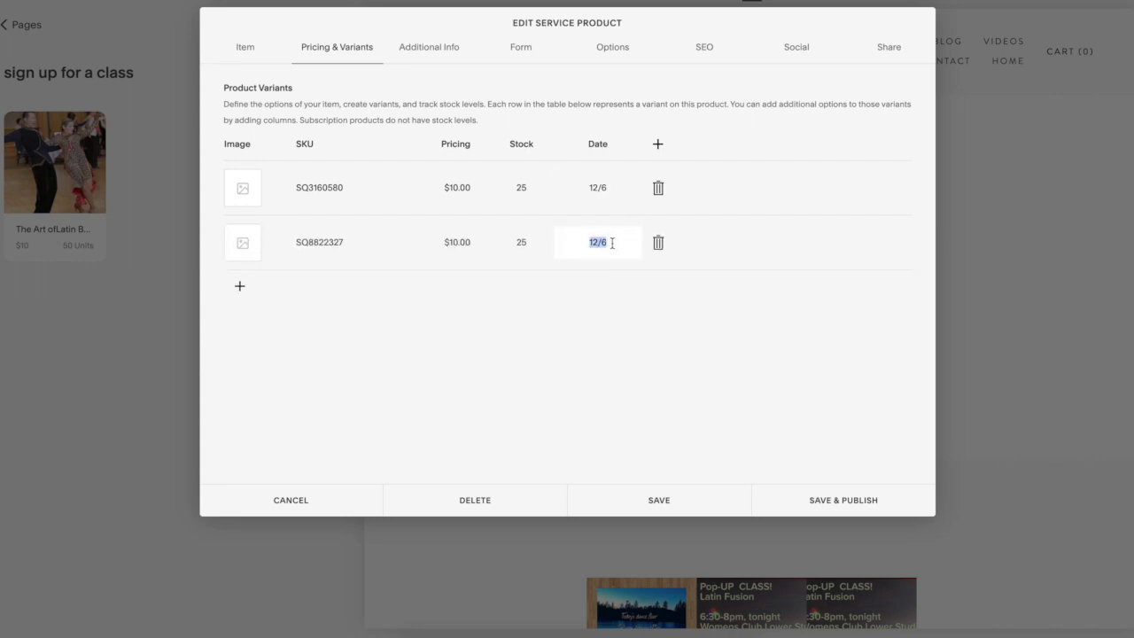
pyautogui.press('Right')
pyautogui.press('BackSpace')
pyautogui.write('13')
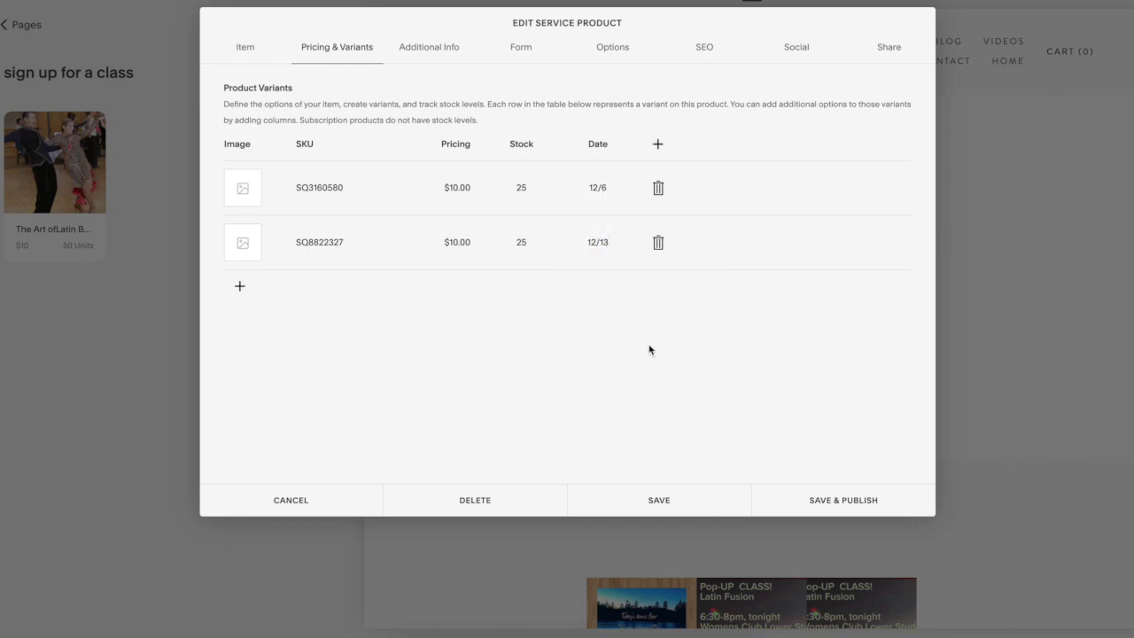
# On the Item tab, upload the beach sunset screenshot from the Desktop as the product image
pyautogui.click(252, 49)
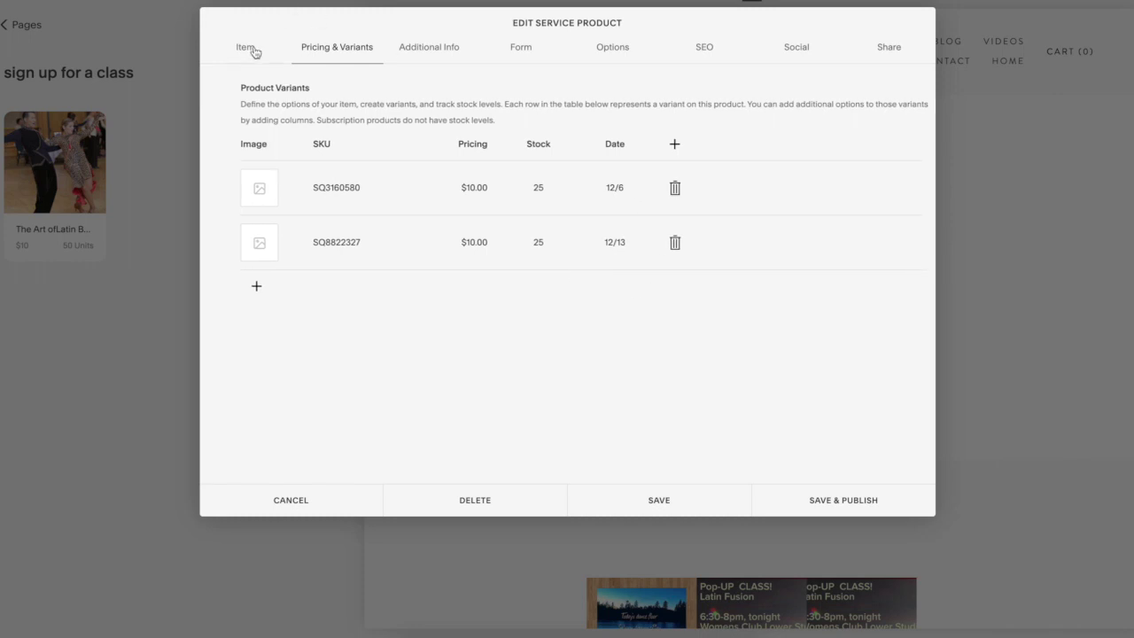
pyautogui.click(352, 238)
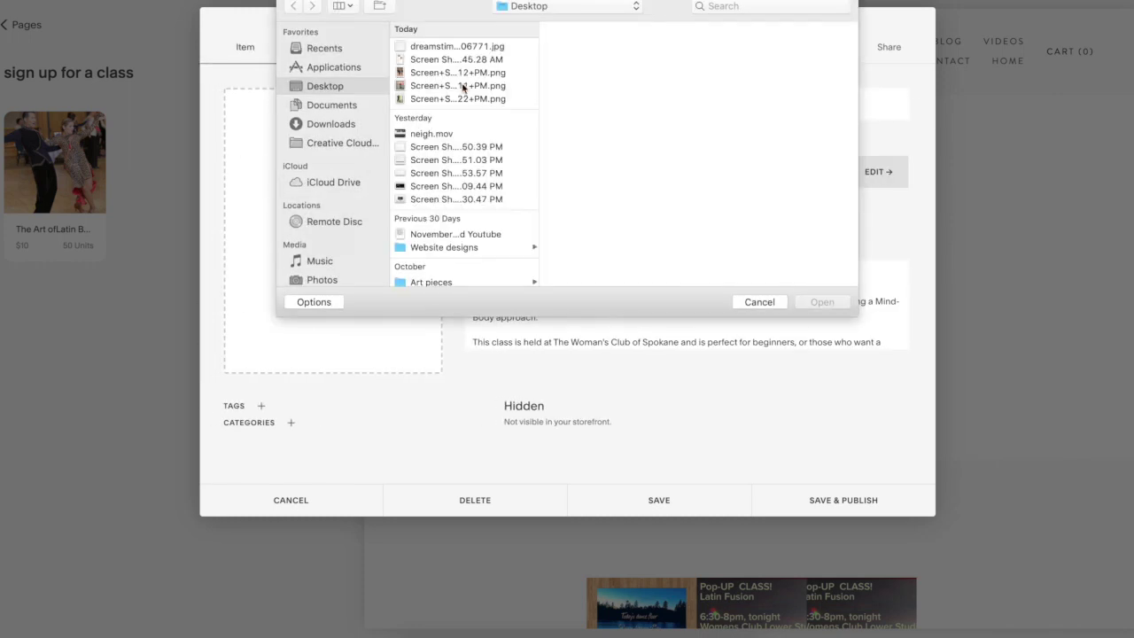
pyautogui.click(460, 73)
pyautogui.click(461, 86)
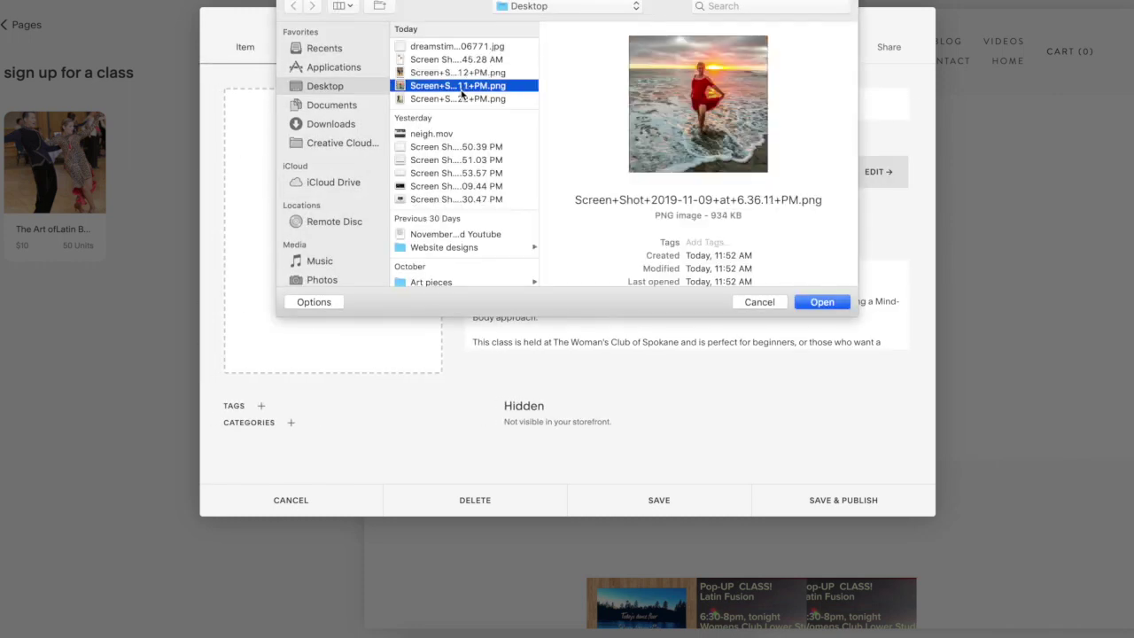
pyautogui.doubleClick(461, 86)
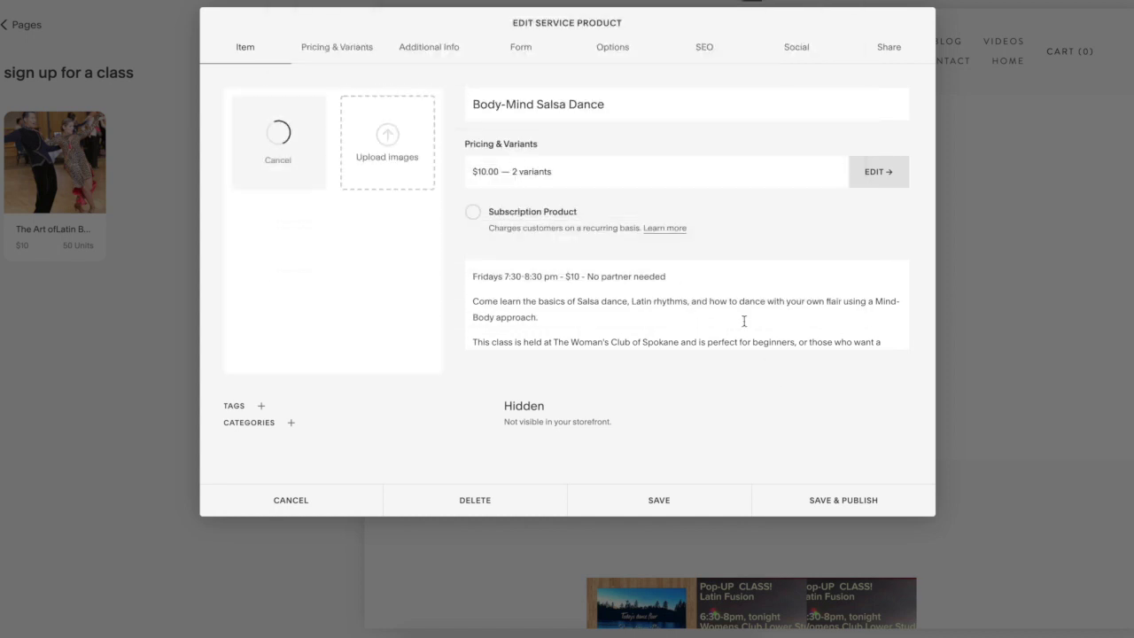
pyautogui.scroll(-5, 744, 323)
pyautogui.scroll(5, 745, 323)
# Save and publish the Body-Mind Salsa Dance product, then look at its date choices
pyautogui.click(836, 498)
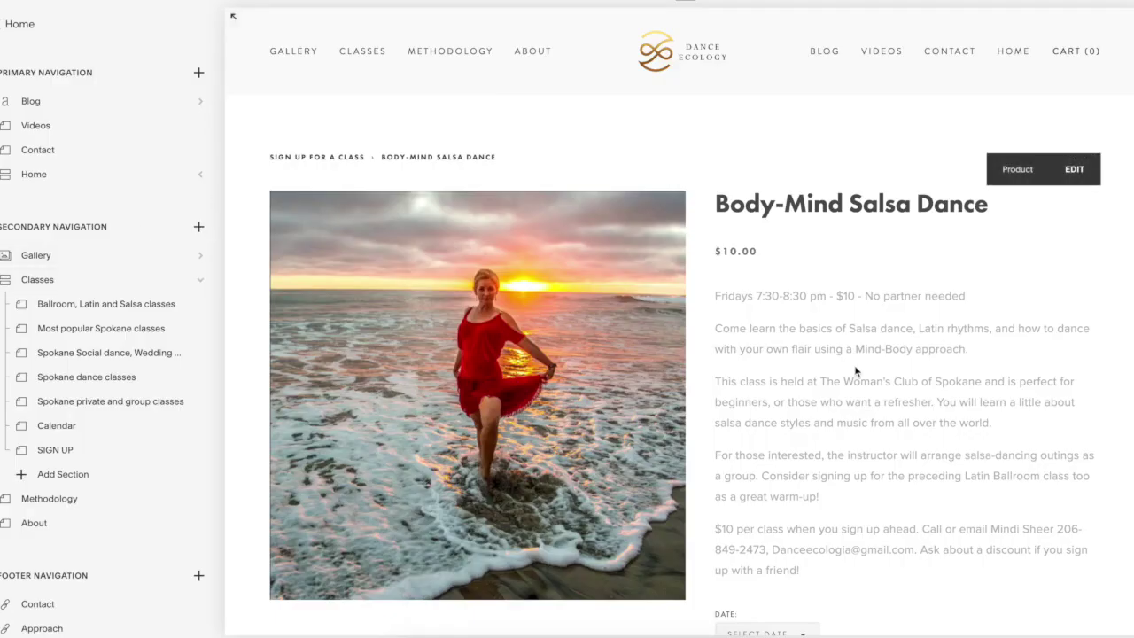
pyautogui.scroll(-3, 842, 475)
pyautogui.click(759, 396)
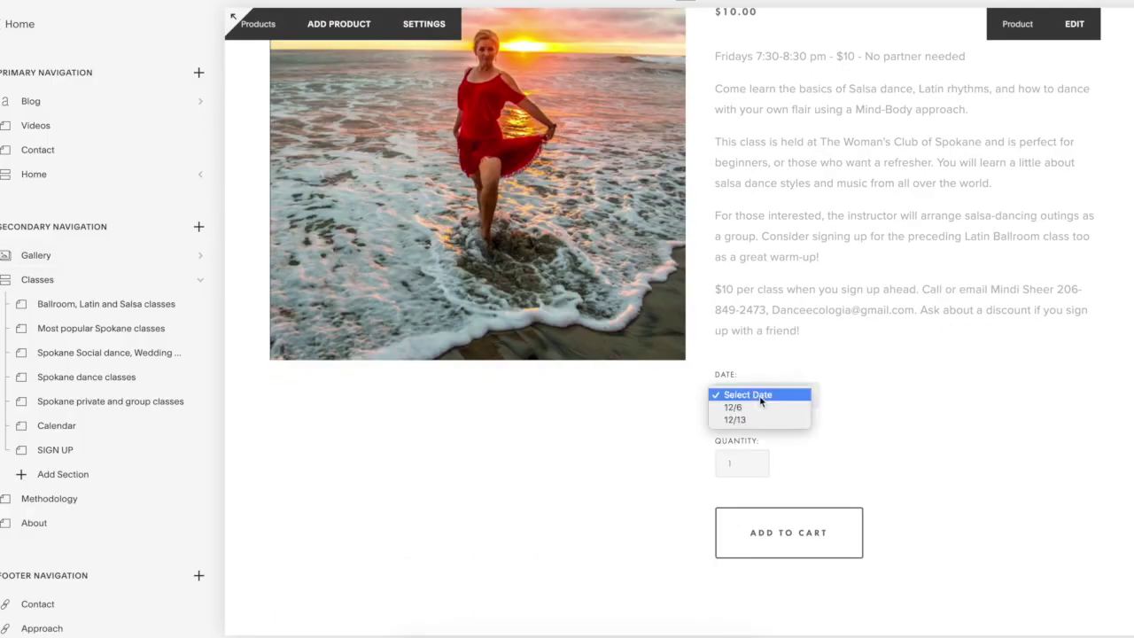
pyautogui.click(849, 314)
pyautogui.scroll(-1, 849, 313)
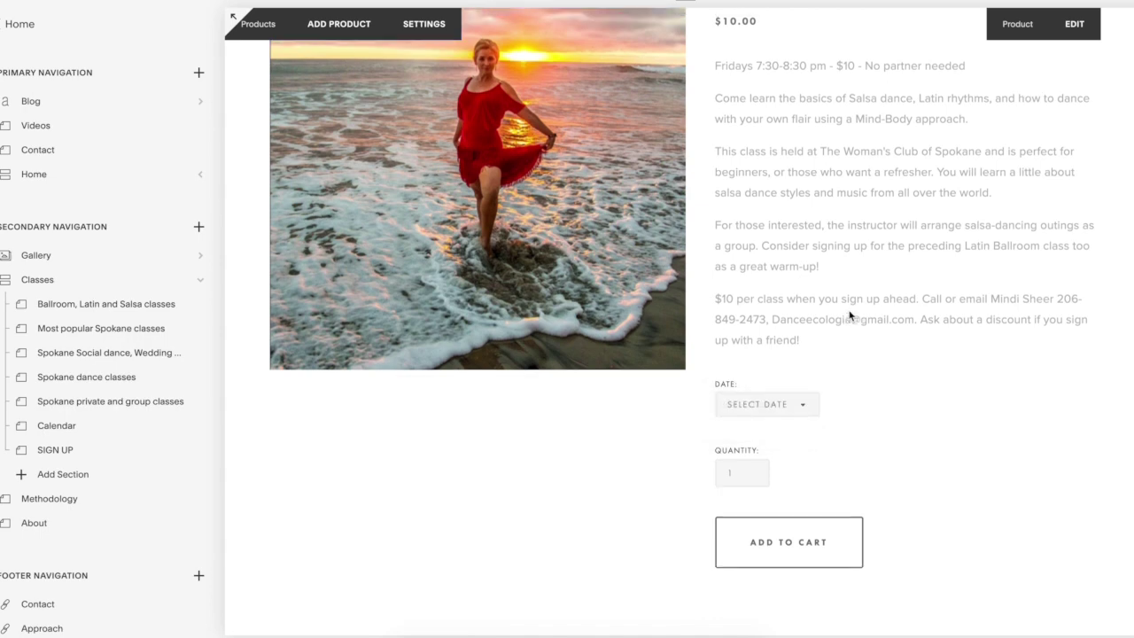
# Choose the 12/6 date, add the class to the cart, and view the cart
pyautogui.click(762, 383)
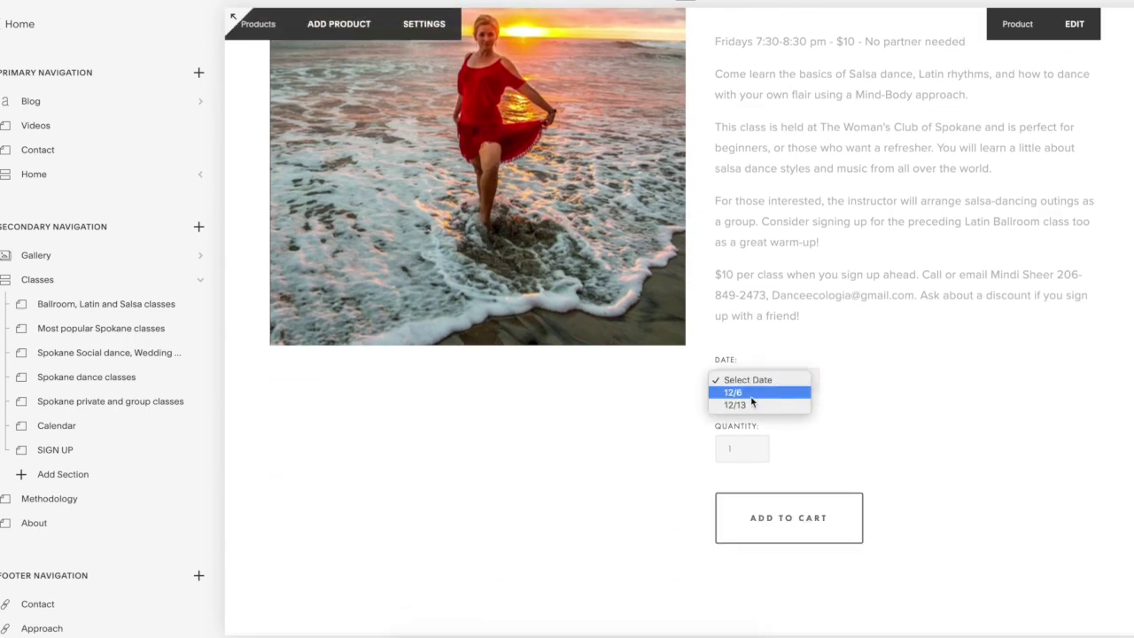
pyautogui.click(760, 391)
pyautogui.click(785, 519)
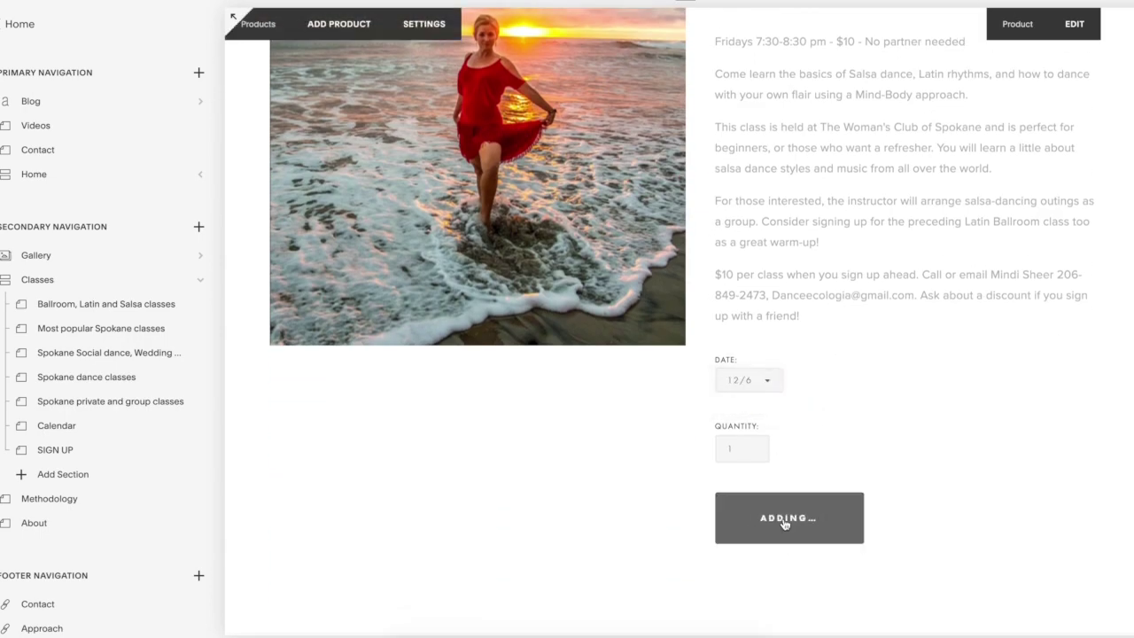
pyautogui.scroll(3, 924, 375)
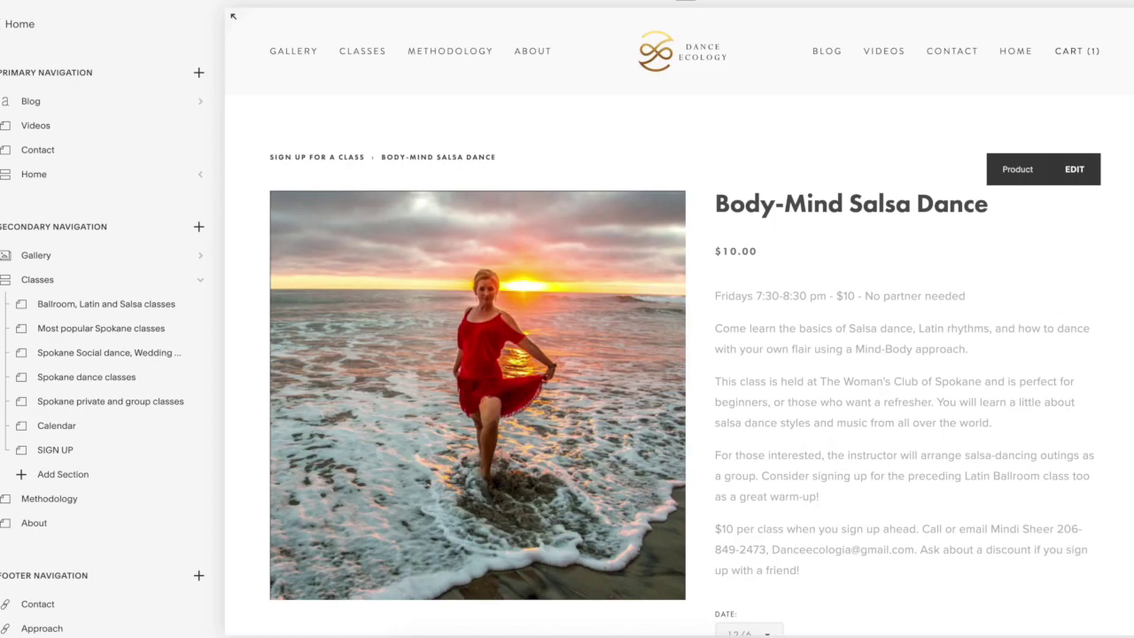
pyautogui.click(1085, 55)
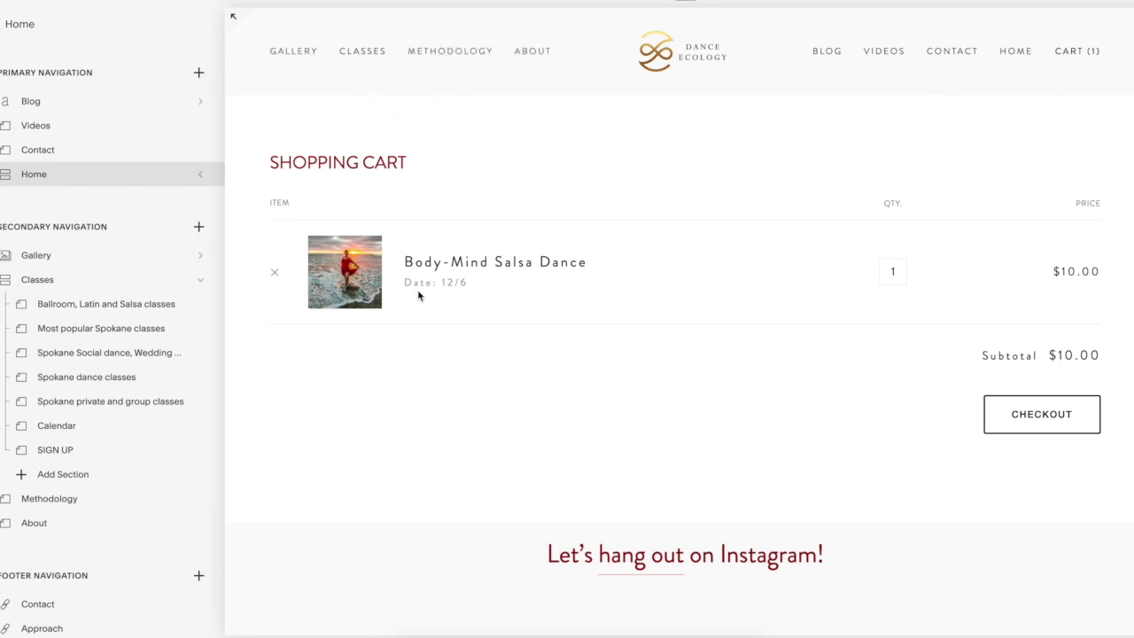
# Scroll the cart, then open and dismiss the Not Linked Create New Page options
pyautogui.scroll(-5, 213, 356)
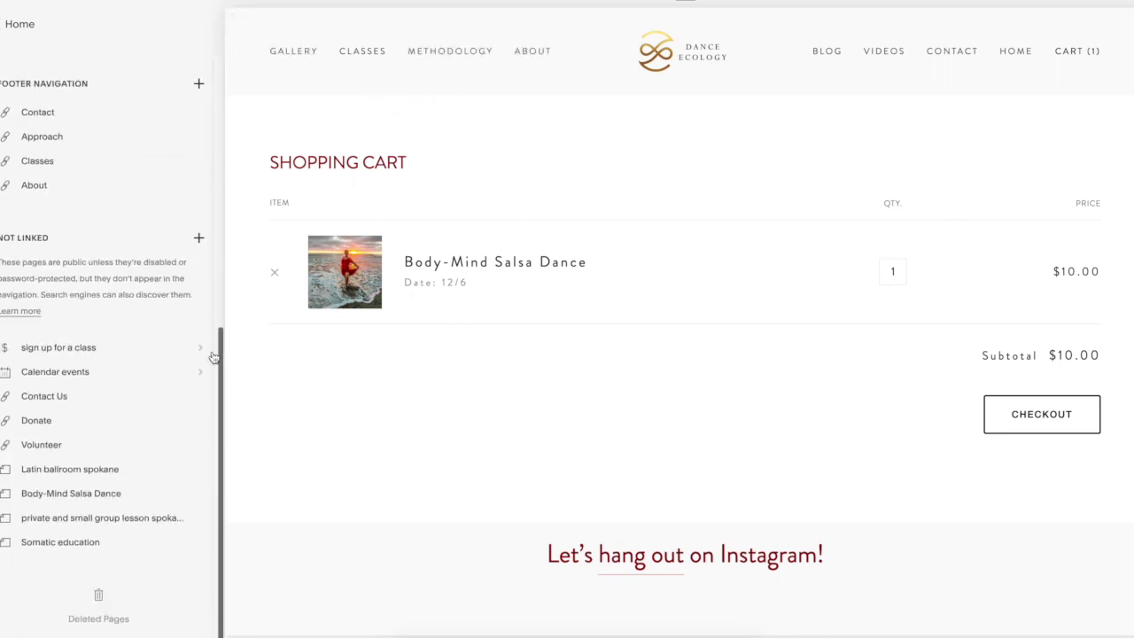
pyautogui.click(198, 241)
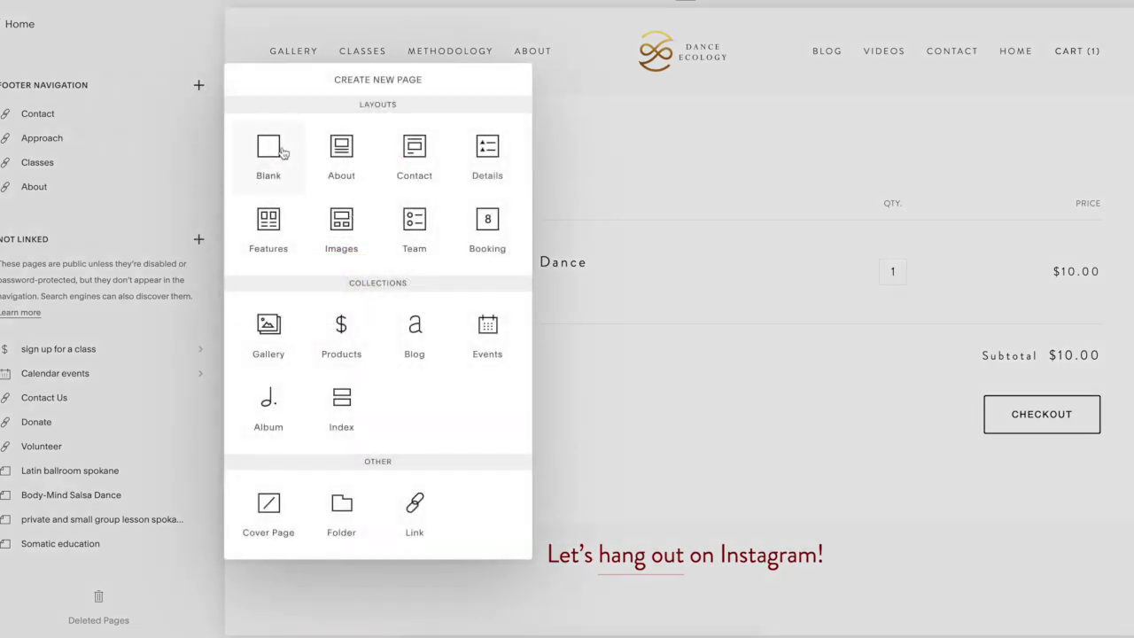
pyautogui.click(113, 289)
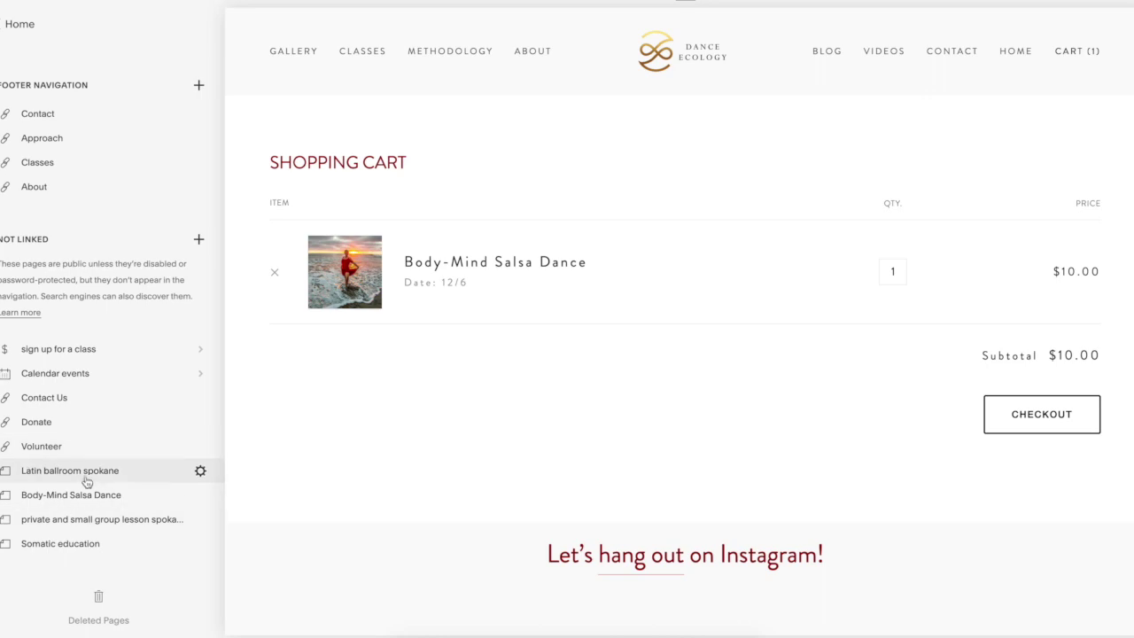
# Open the Latin ballroom spokane page and check, then close, its Page Settings
pyautogui.click(86, 481)
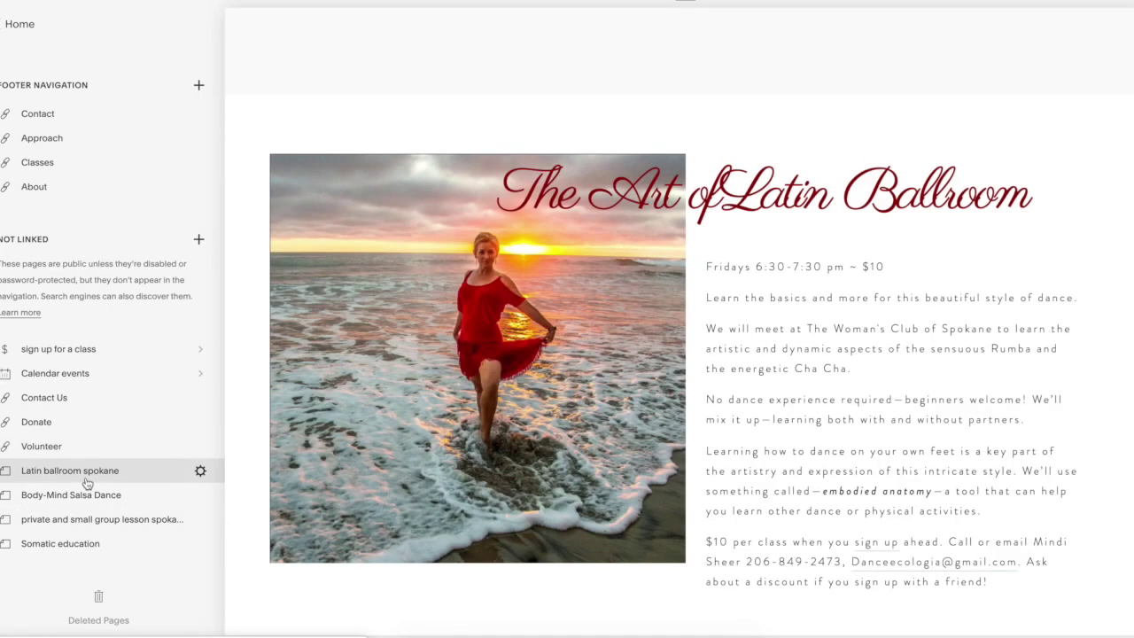
pyautogui.click(201, 470)
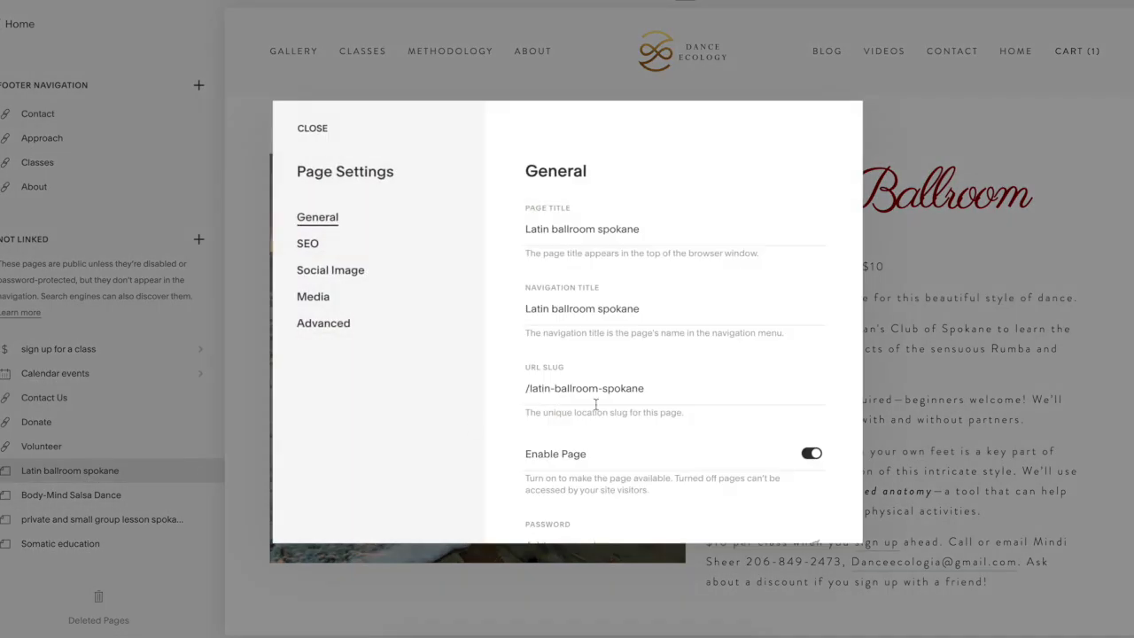
pyautogui.scroll(-3, 661, 397)
pyautogui.scroll(-2, 661, 397)
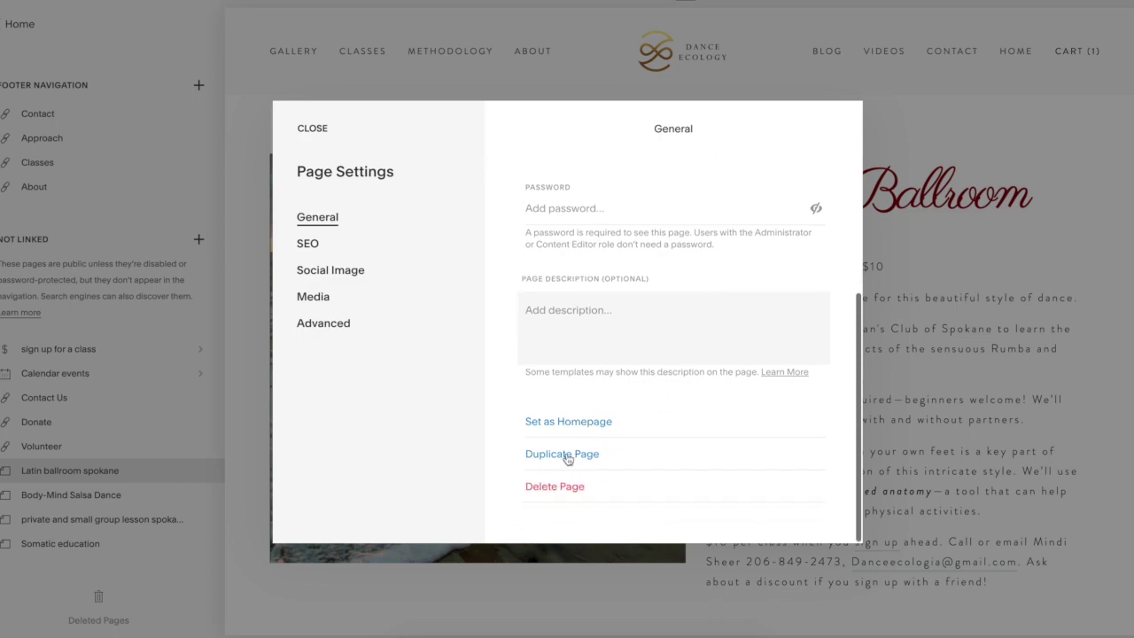
pyautogui.click(314, 129)
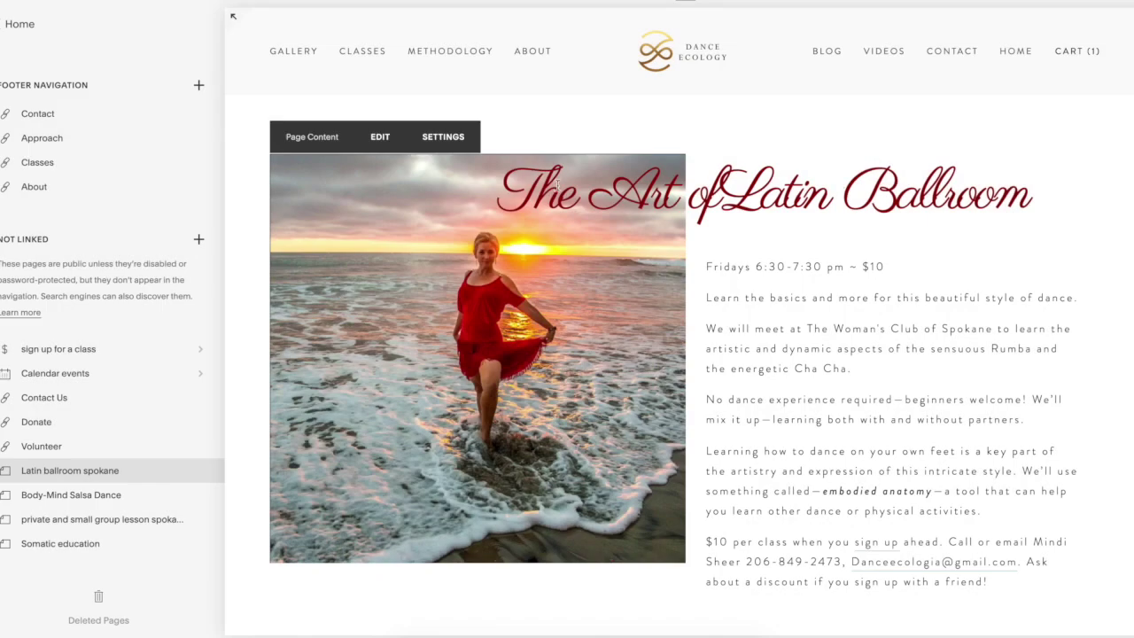
# Select The Art of Latin Ballroom heading and description text, scrolling down to the sign-up button
pyautogui.moveTo(559, 186); pyautogui.dragTo(854, 191)
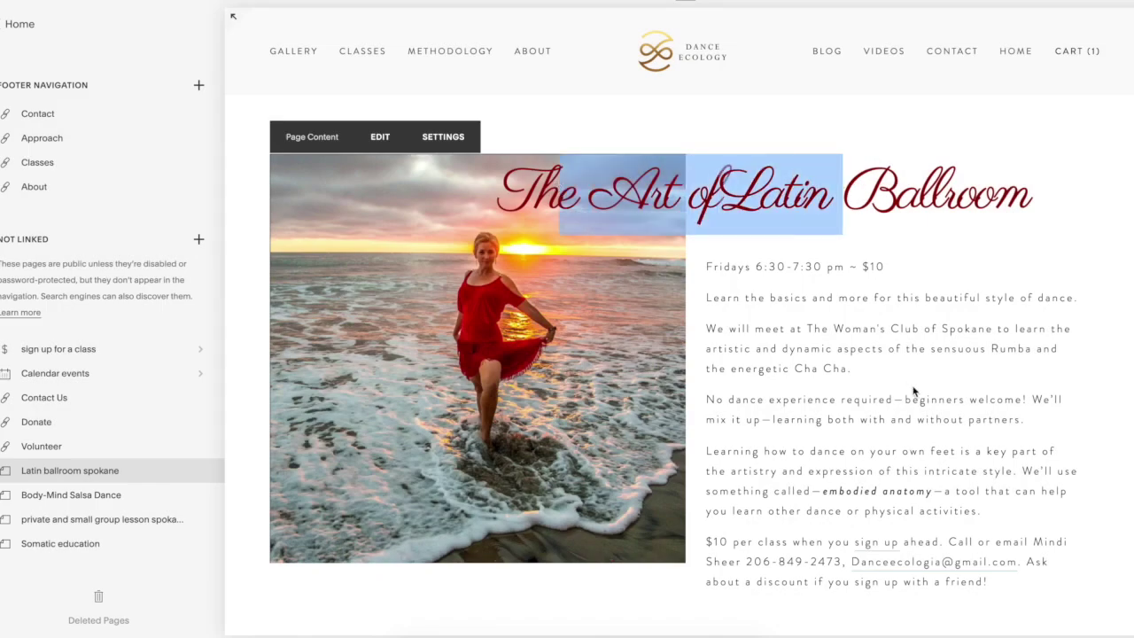
pyautogui.scroll(-2, 914, 391)
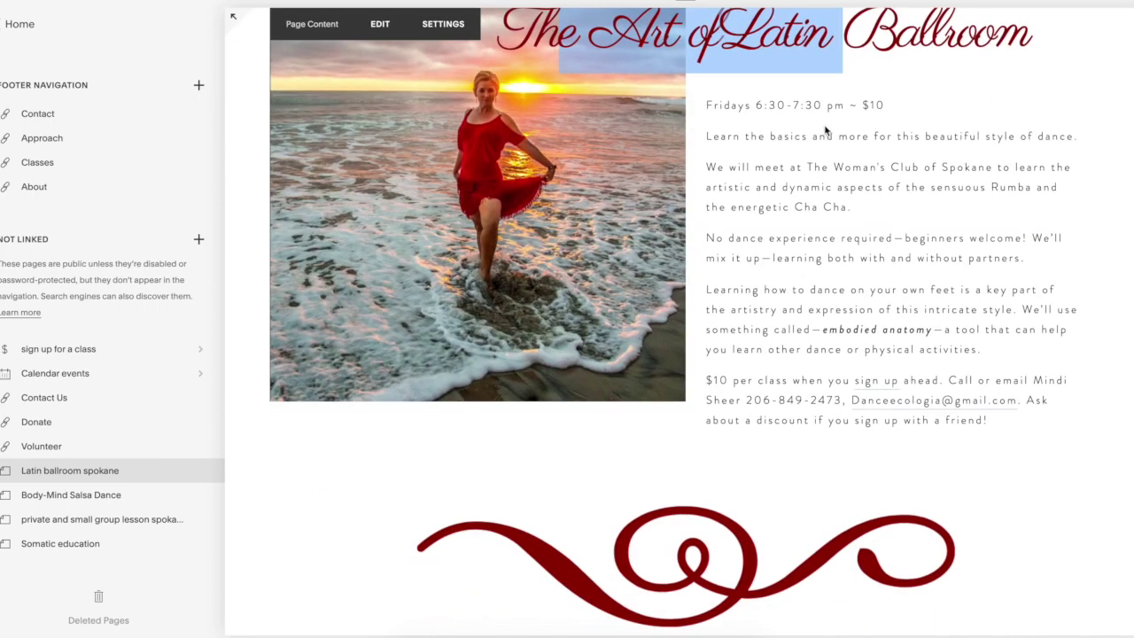
pyautogui.moveTo(826, 135); pyautogui.dragTo(973, 450)
pyautogui.scroll(-6, 973, 450)
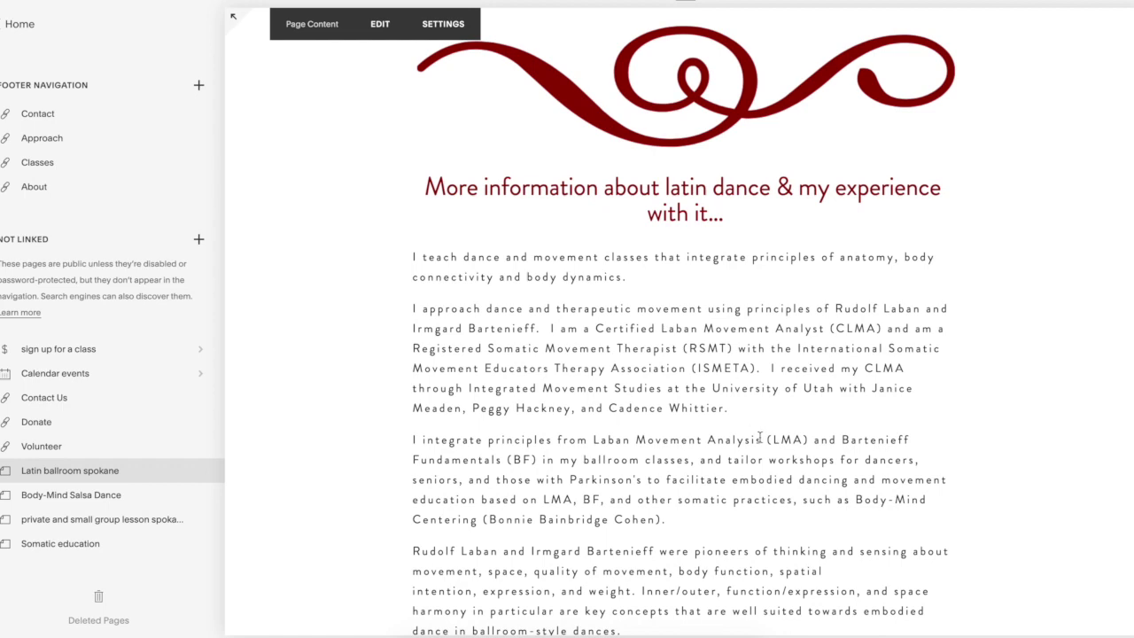
pyautogui.scroll(-5, 759, 436)
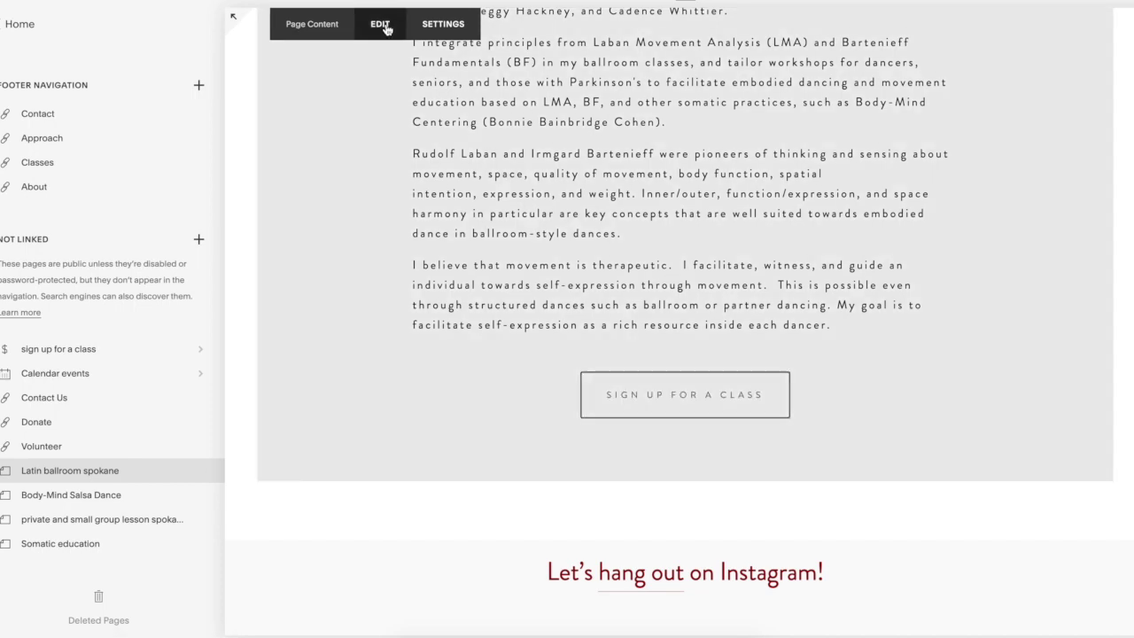
pyautogui.click(381, 27)
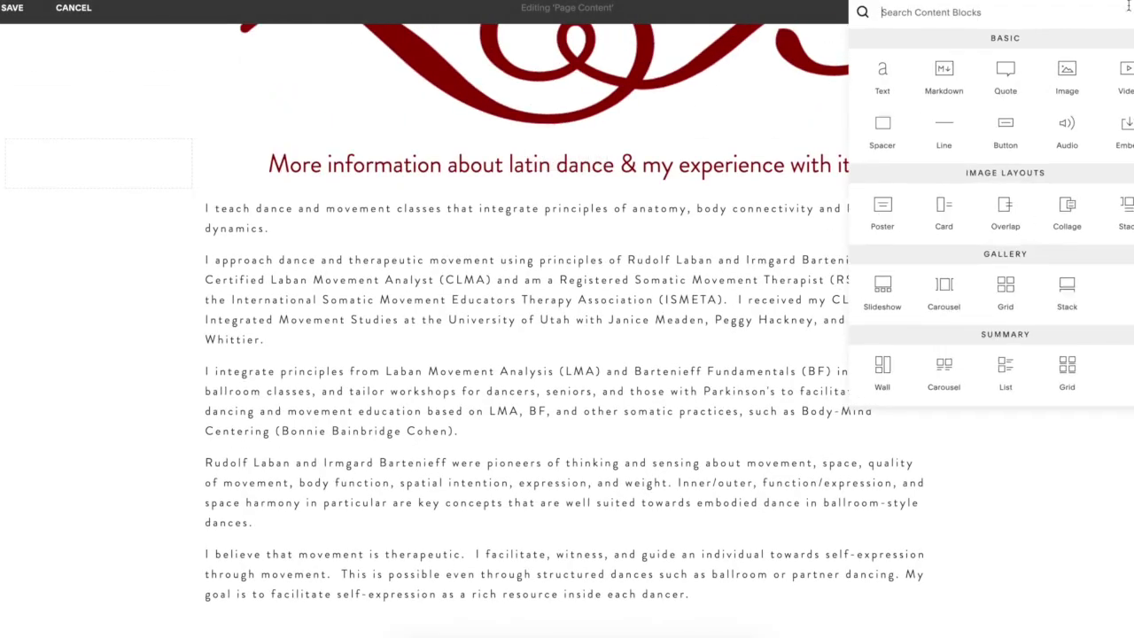
# Add a Button block below the intro text labelled 'sign up for a class'
pyautogui.click(1127, 9)
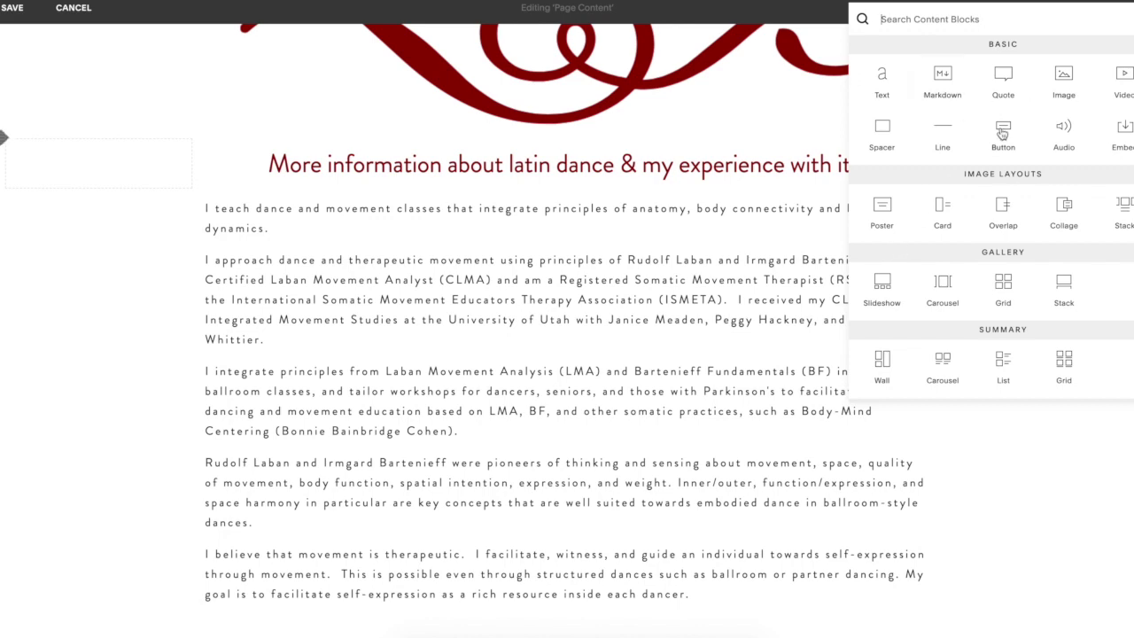
pyautogui.moveTo(1003, 131); pyautogui.dragTo(732, 252)
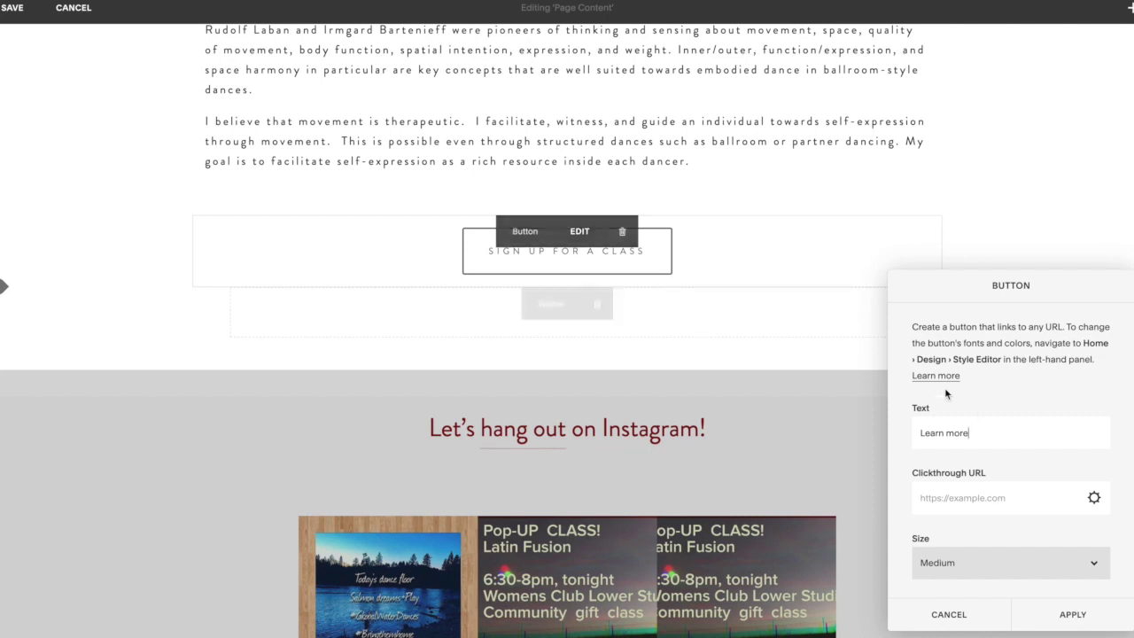
pyautogui.tripleClick(967, 432)
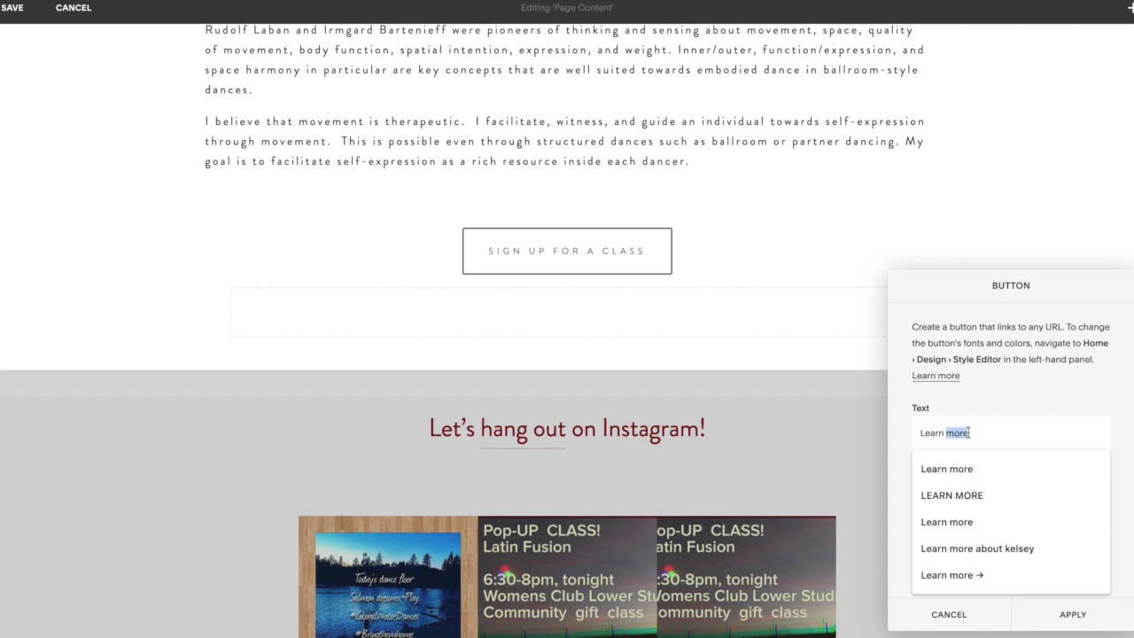
pyautogui.write('sign up for a class')
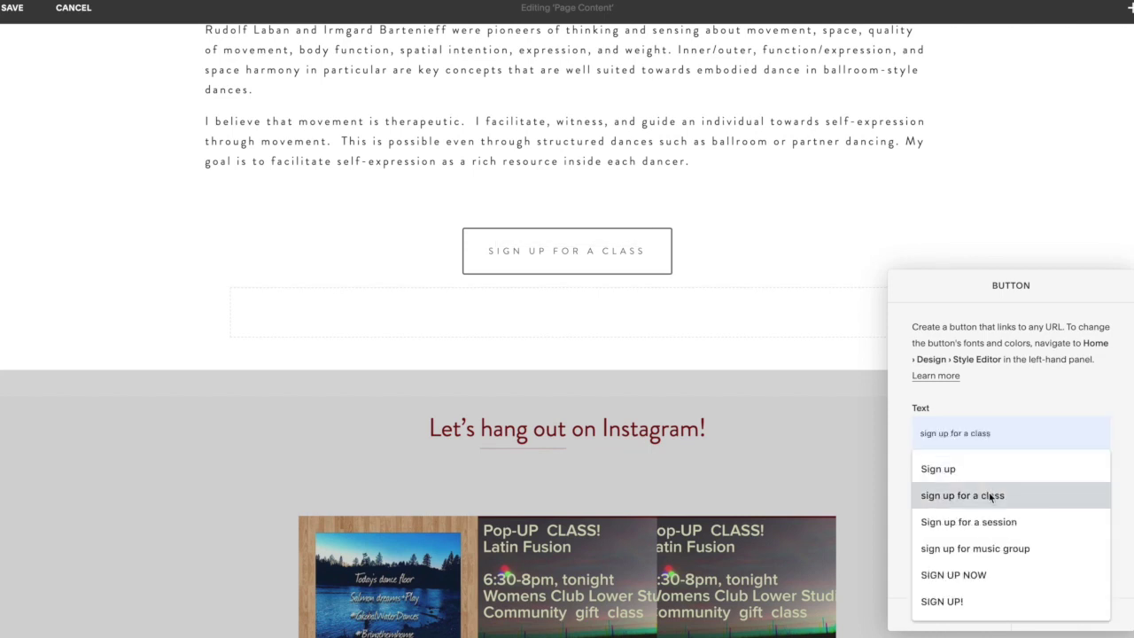
pyautogui.click(989, 495)
# Link the button to the /sign-up-for-a-class page and apply the changes
pyautogui.click(1094, 498)
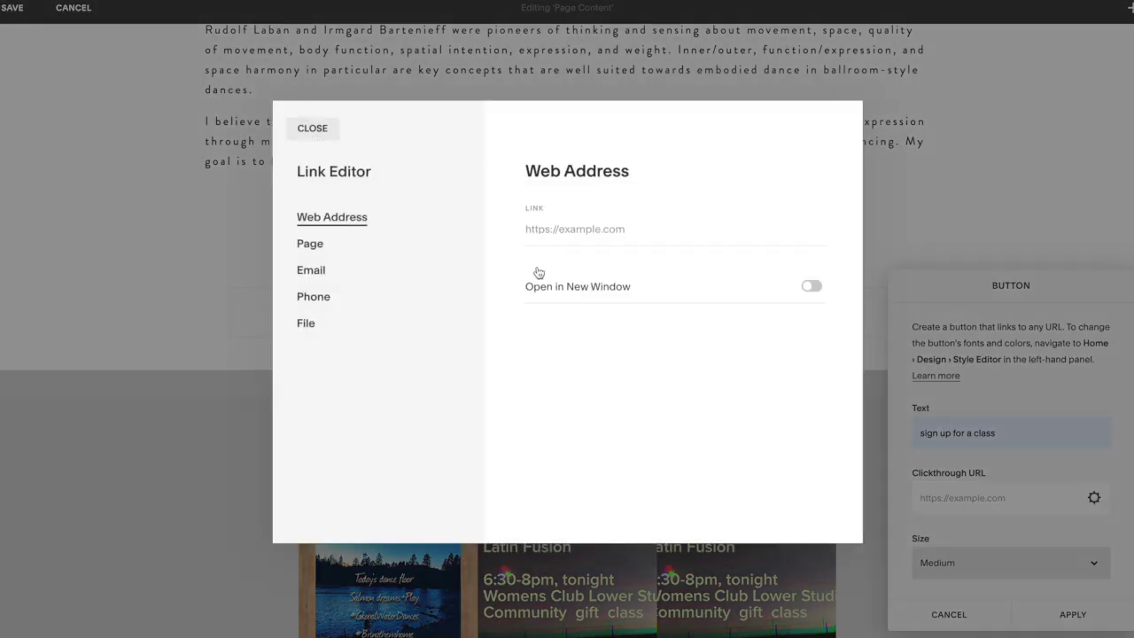
pyautogui.click(309, 243)
pyautogui.click(581, 228)
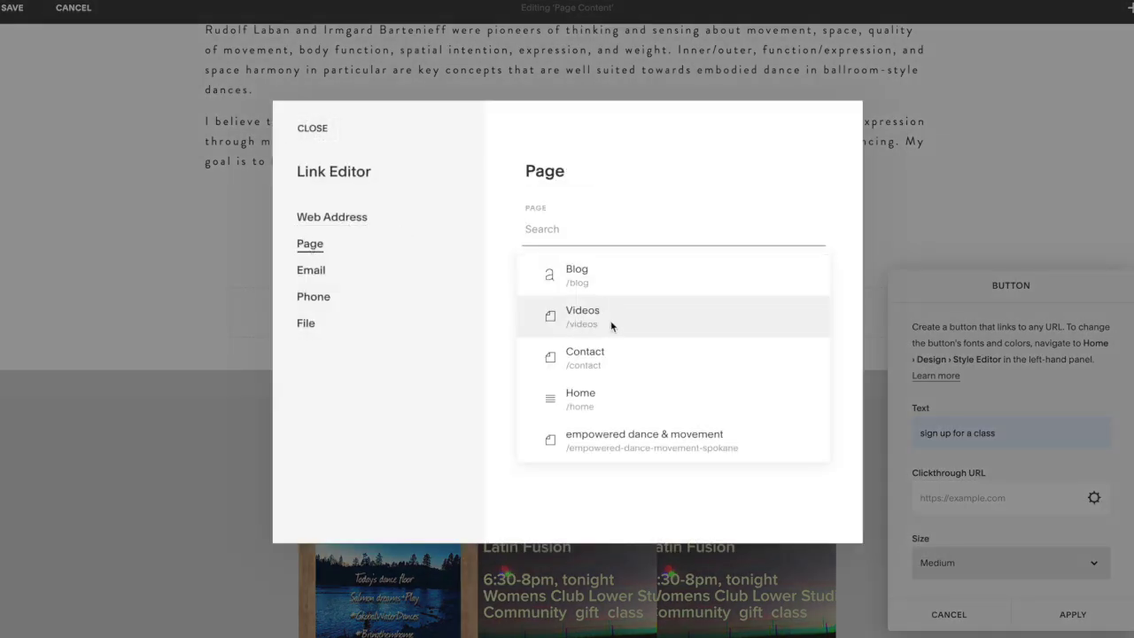
pyautogui.scroll(-3, 587, 400)
pyautogui.scroll(-10, 587, 404)
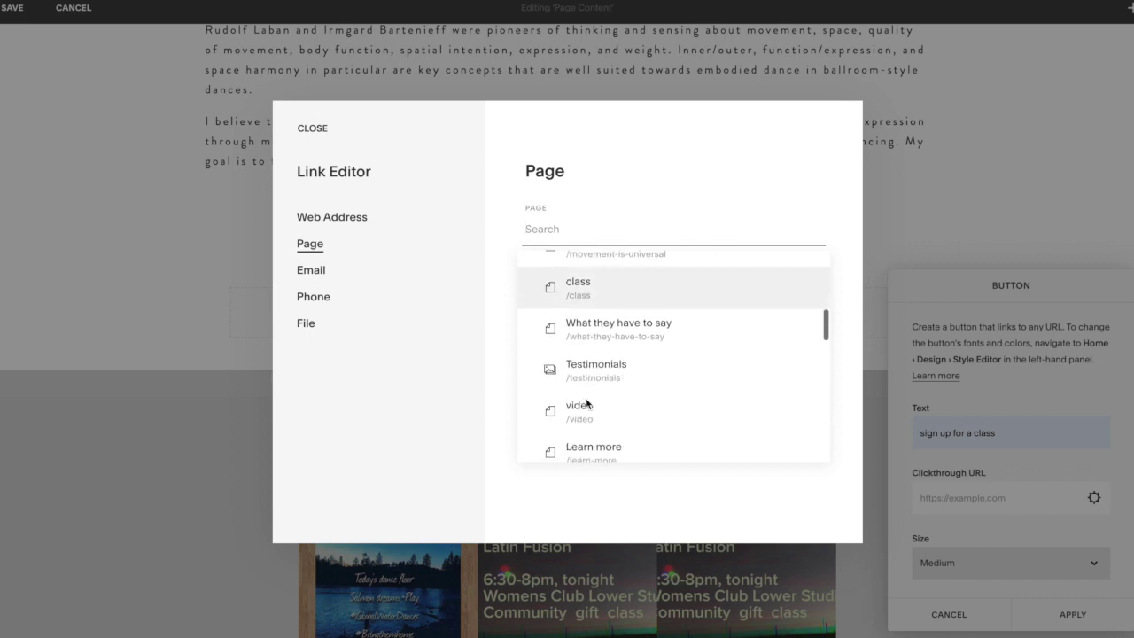
pyautogui.scroll(-10, 588, 403)
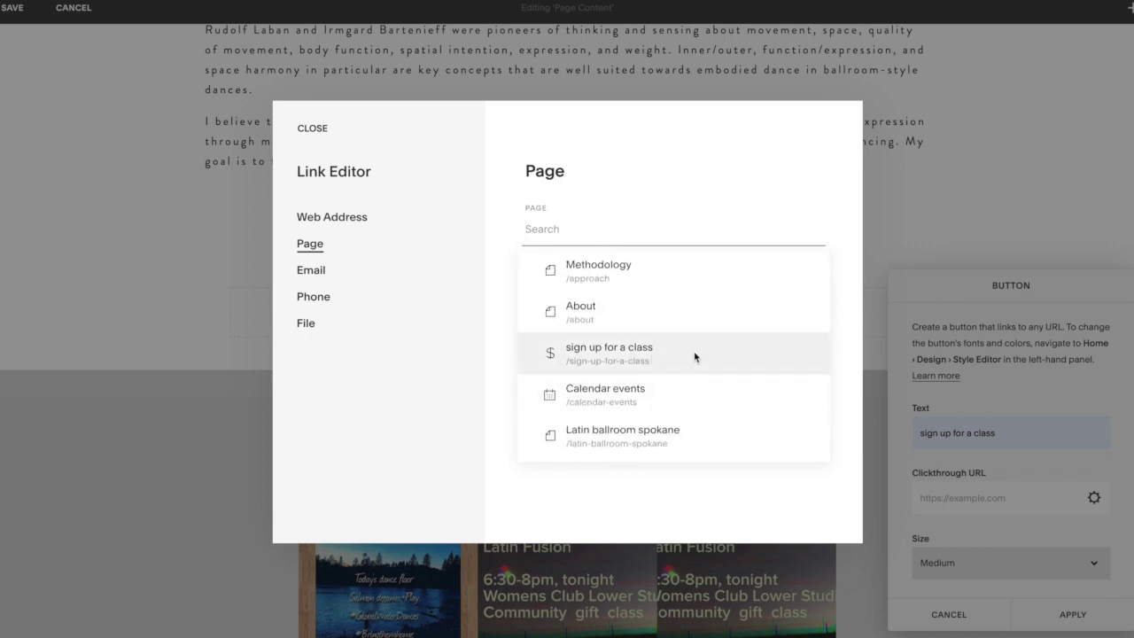
pyautogui.click(553, 353)
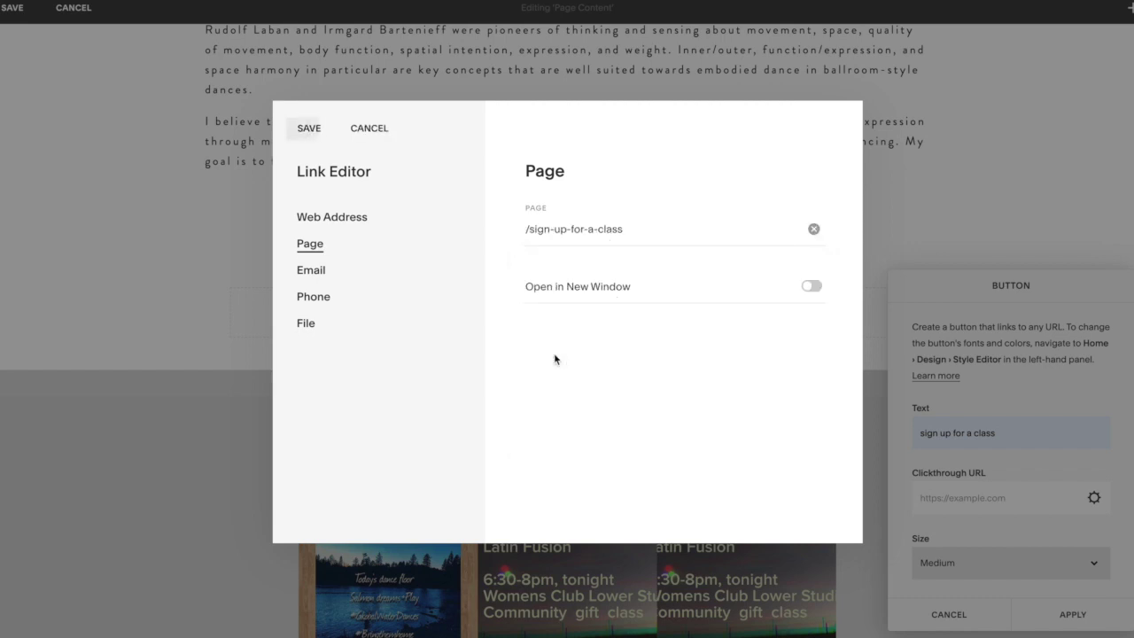
pyautogui.click(310, 129)
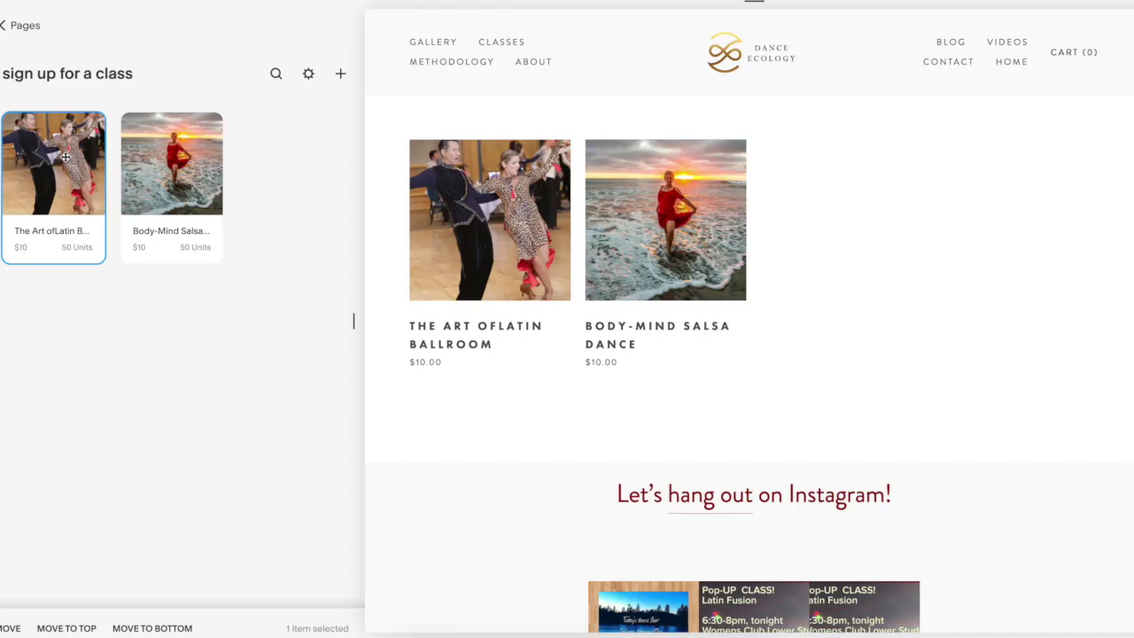
# Add a third variant row to The Art of Latin Ballroom dated 12/20 and save
pyautogui.click(65, 157)
pyautogui.press('Escape')
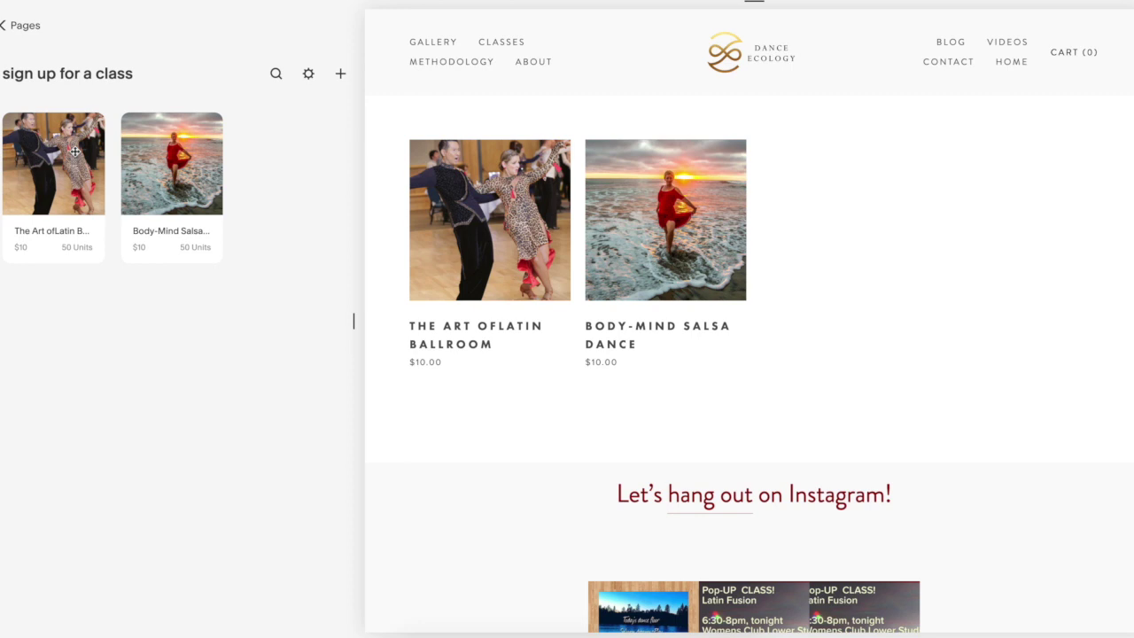
pyautogui.click(75, 155)
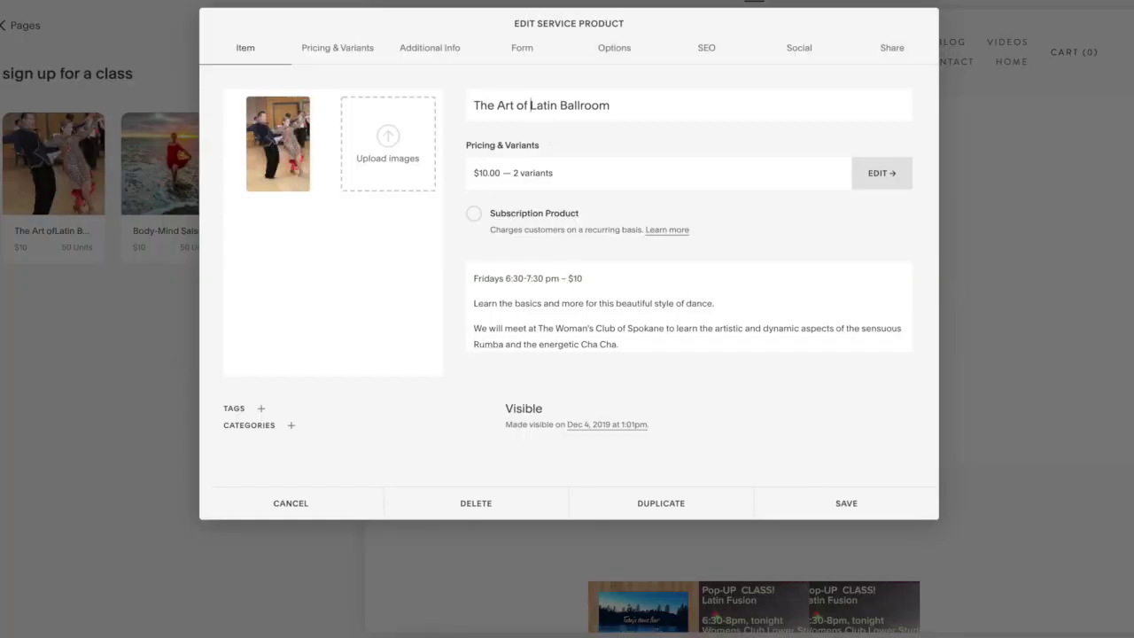
pyautogui.click(356, 48)
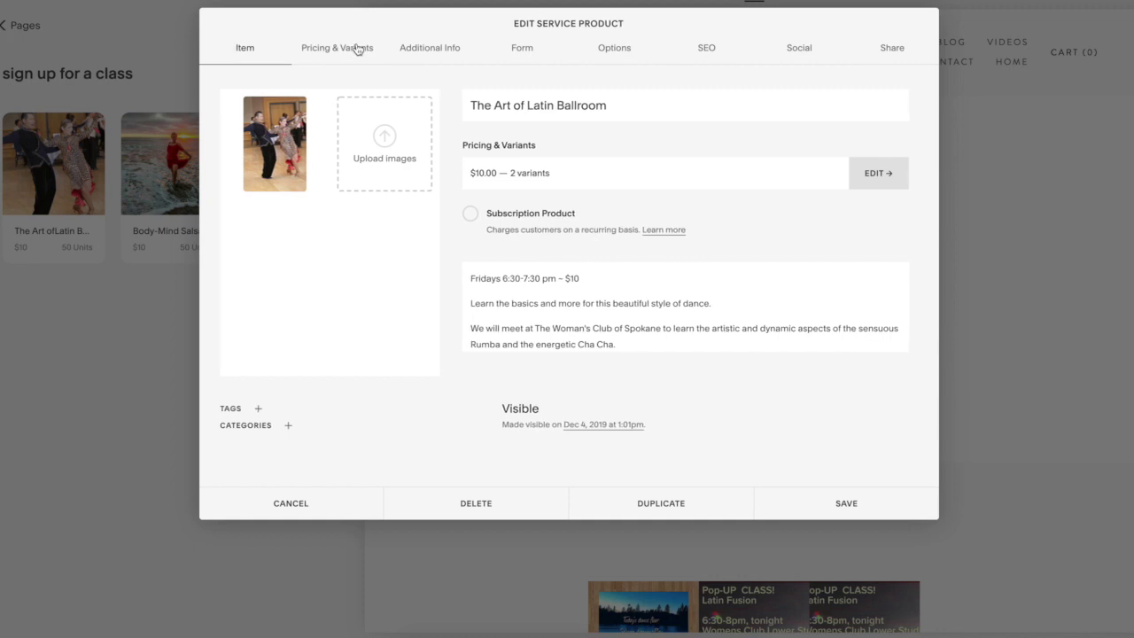
pyautogui.click(240, 292)
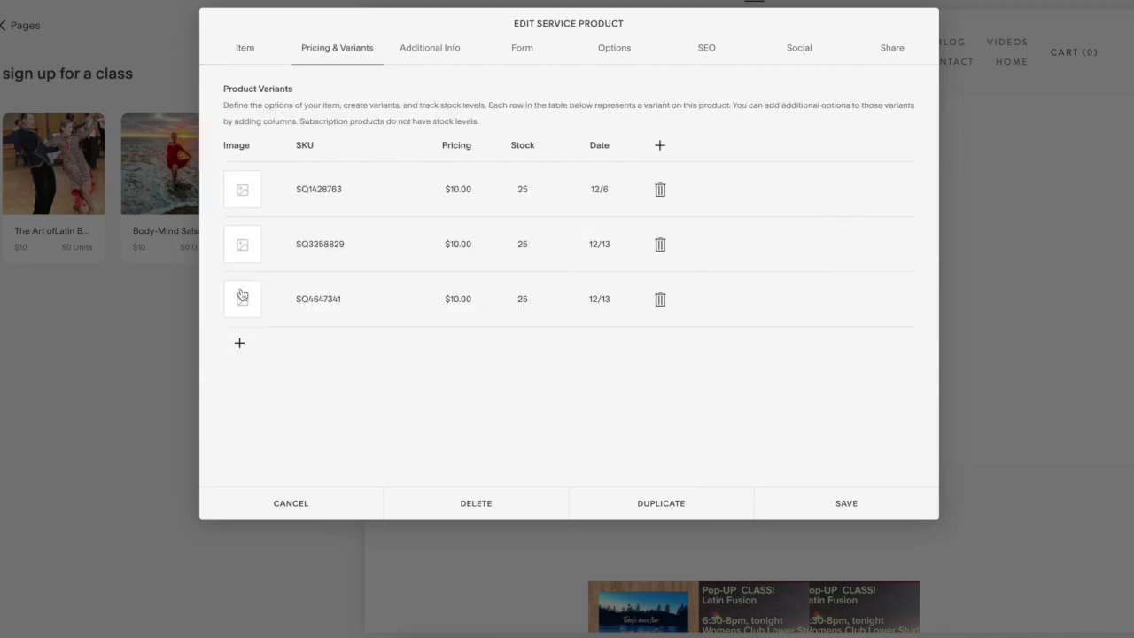
pyautogui.doubleClick(606, 298)
pyautogui.click(611, 298)
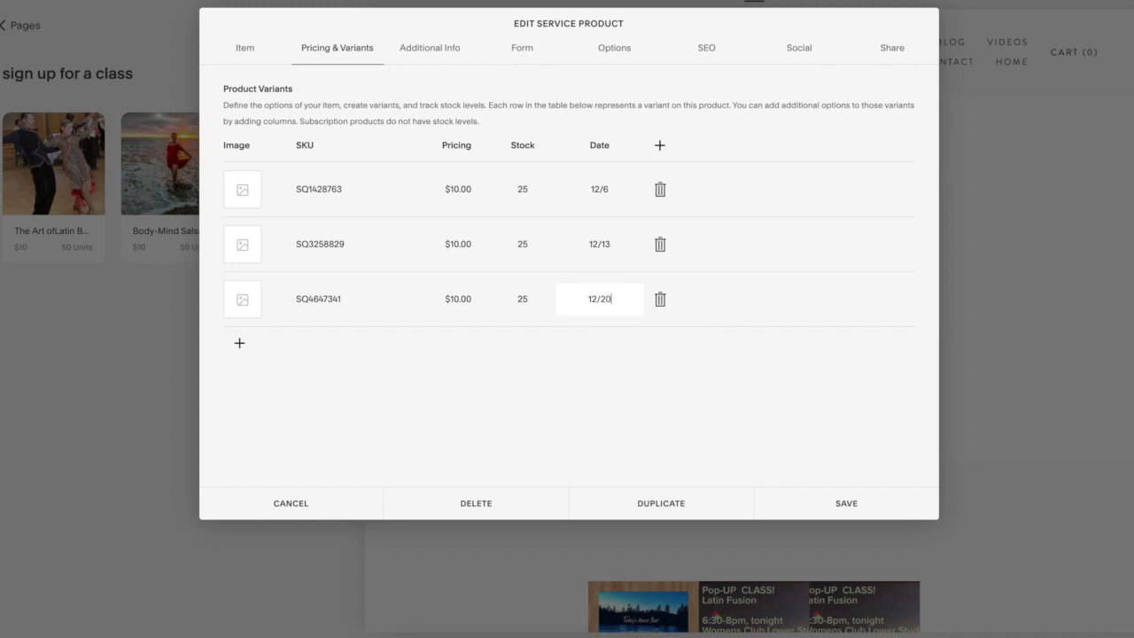
pyautogui.write('20')
pyautogui.click(851, 513)
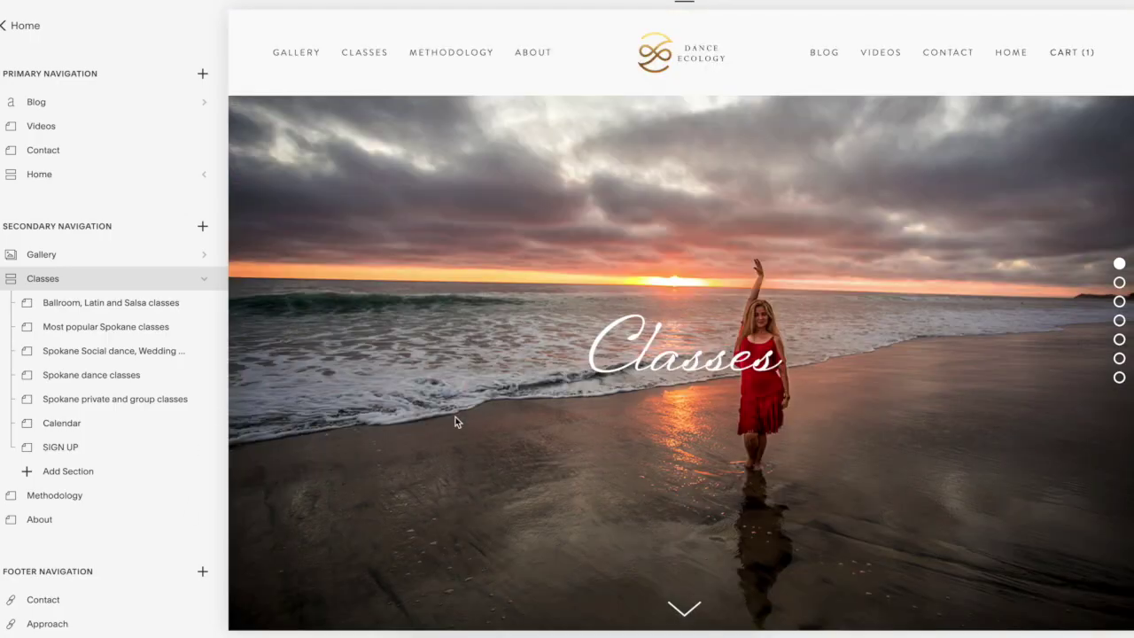
# Scroll the Classes page preview down to the December 2019 calendar section
pyautogui.scroll(-20, 457, 421)
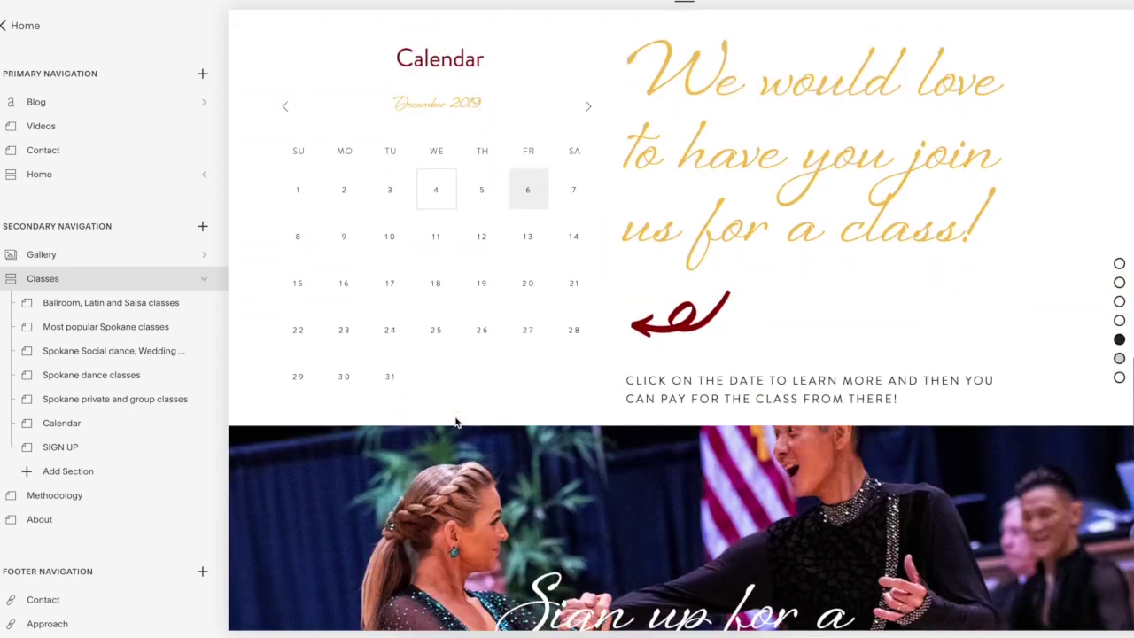
pyautogui.scroll(-1, 456, 422)
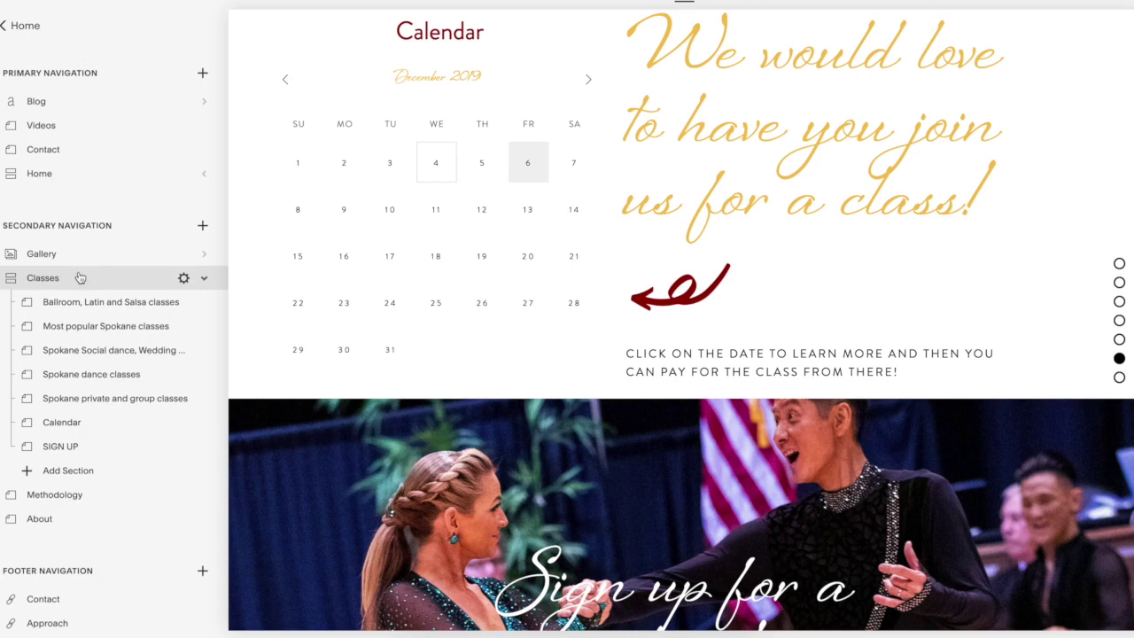
pyautogui.scroll(-10, 76, 275)
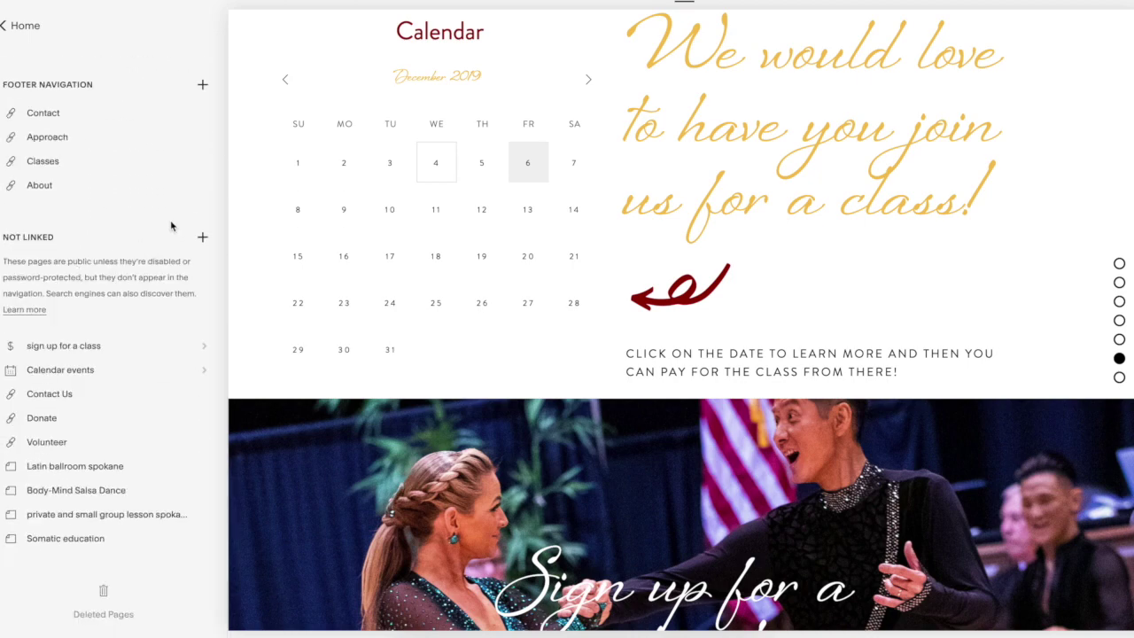
# Open the Calendar events collection, dismissing the stray Create New Page popup
pyautogui.click(203, 239)
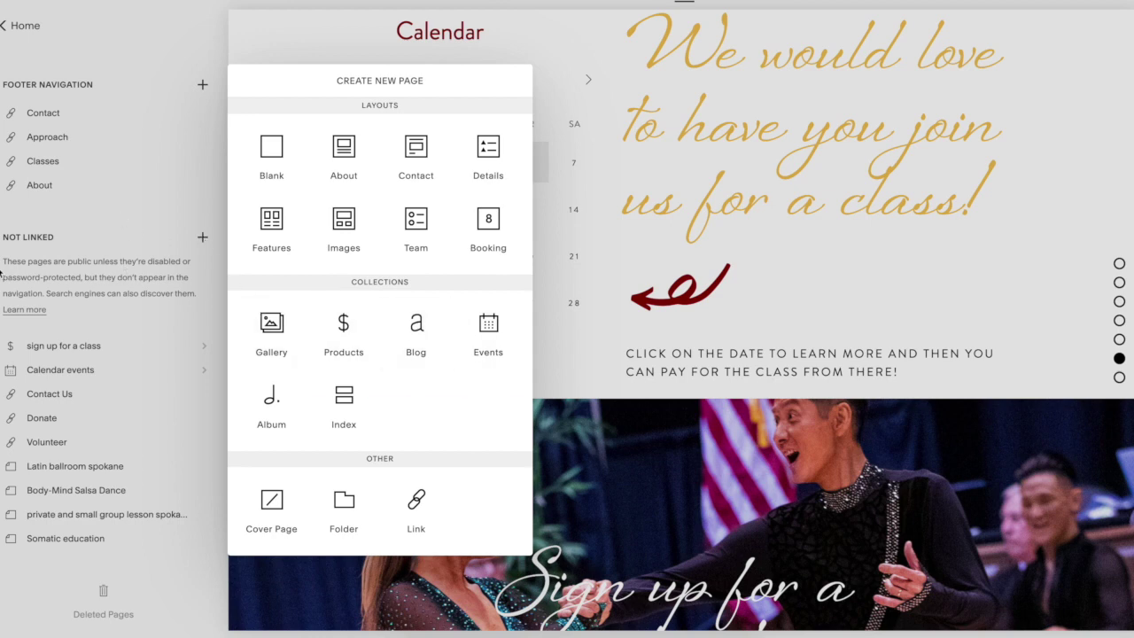
pyautogui.click(3, 273)
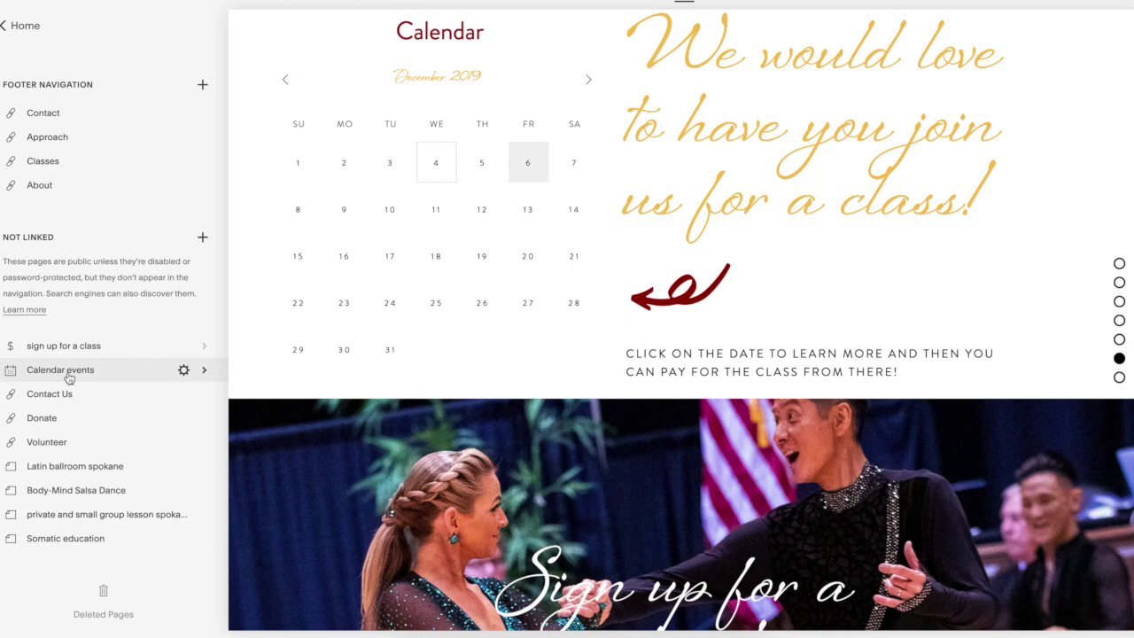
pyautogui.click(68, 377)
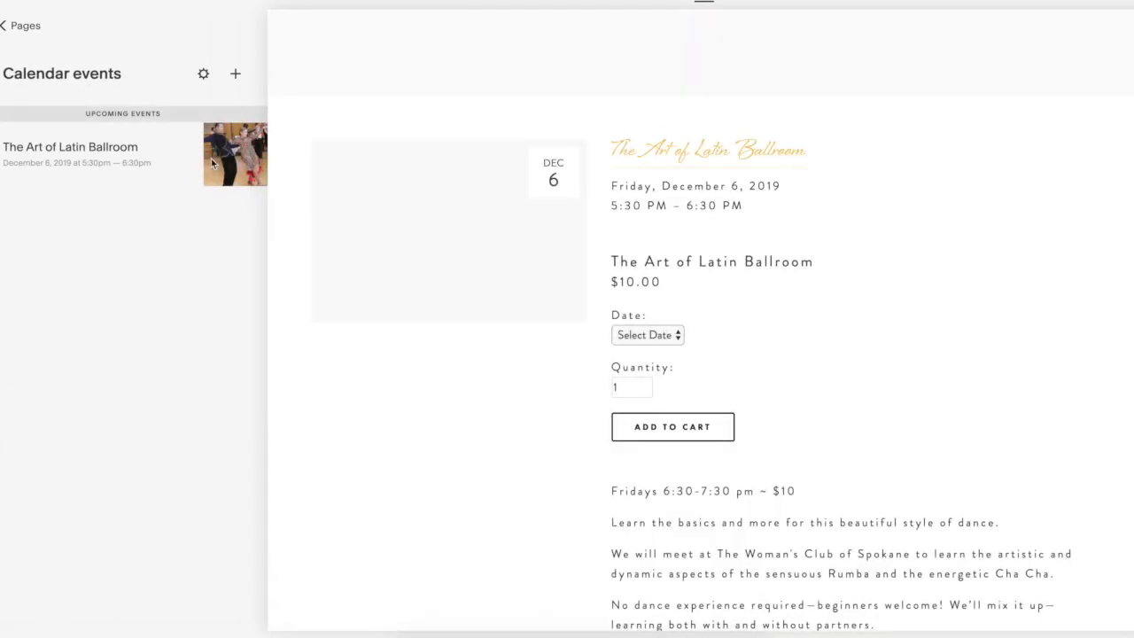
pyautogui.moveTo(232, 139)
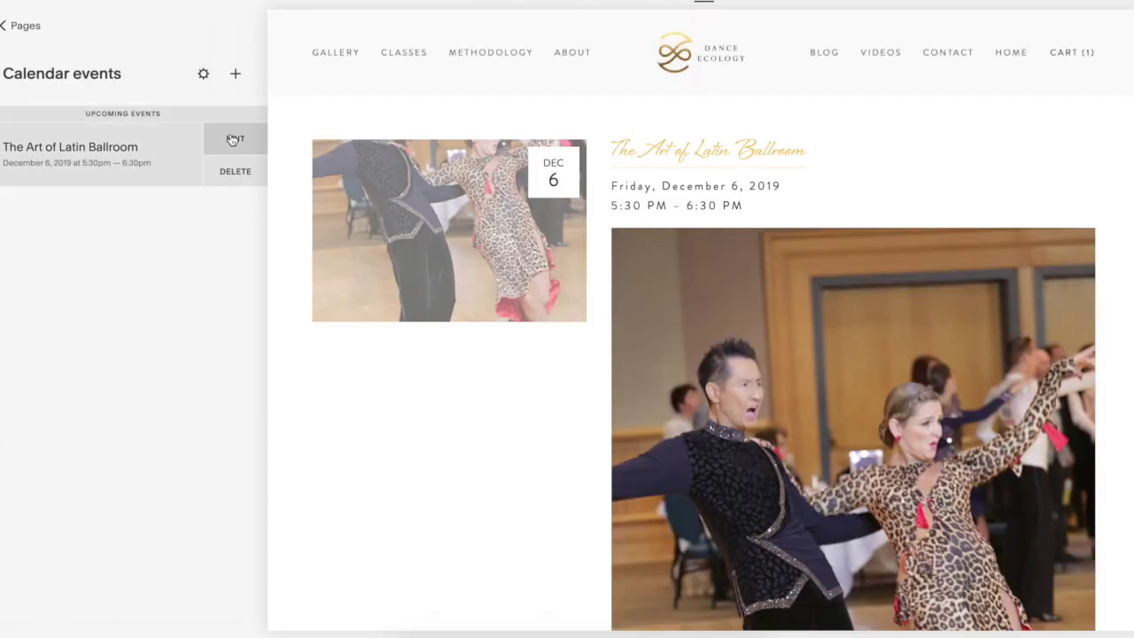
# Start a new calendar event titled 'Body-Mind Salsa Dance', copied from the product page
pyautogui.click(236, 75)
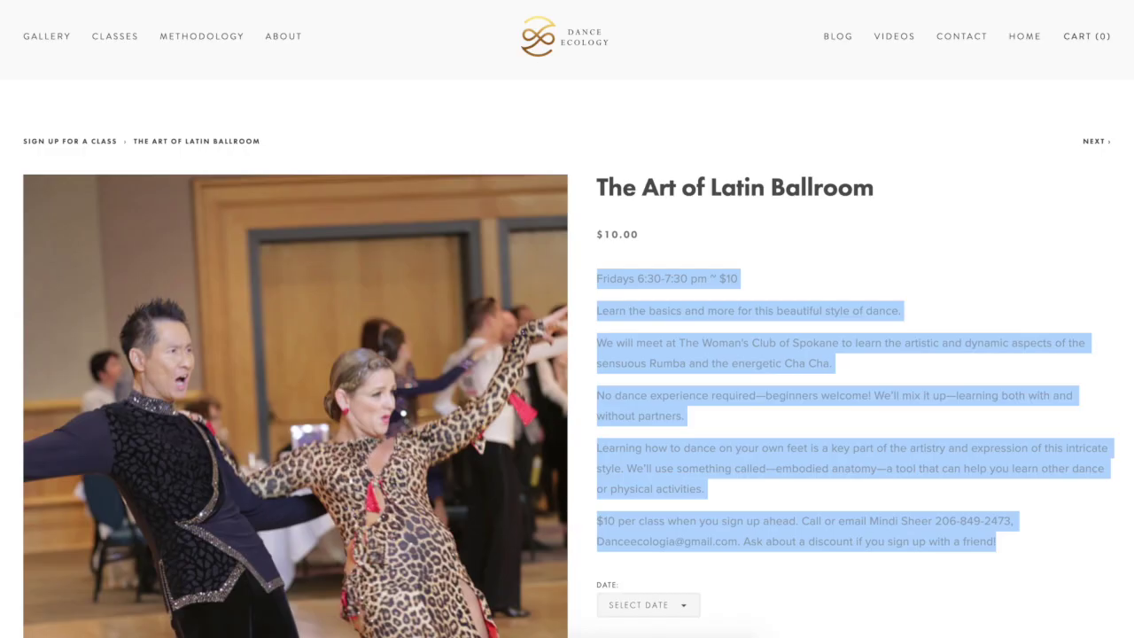
pyautogui.hotkey('alt', 'Left')
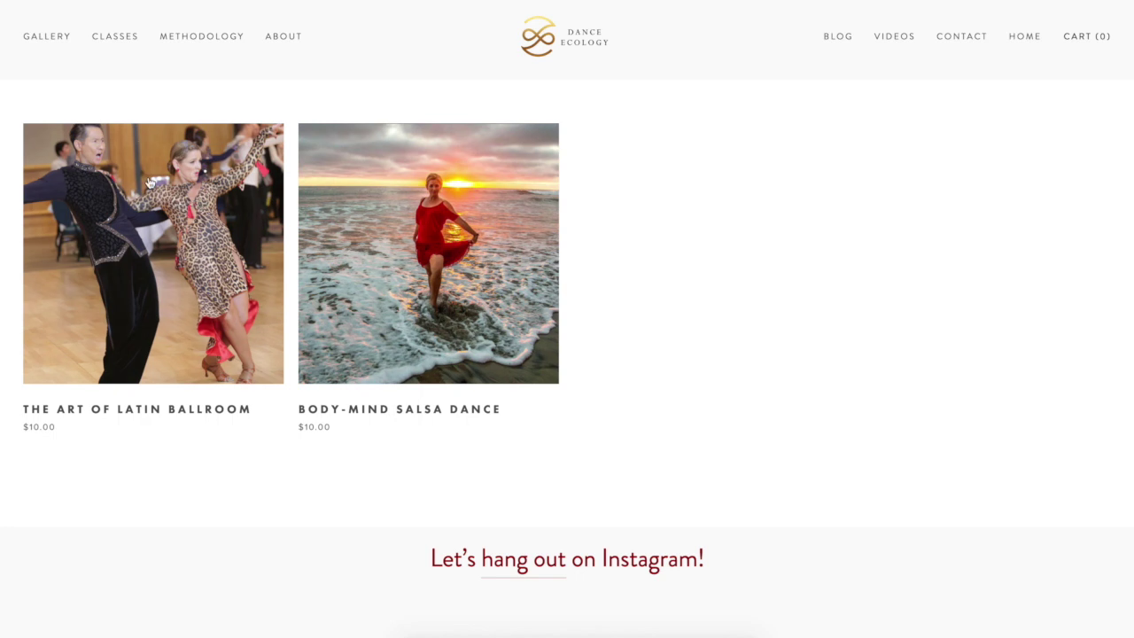
pyautogui.click(413, 270)
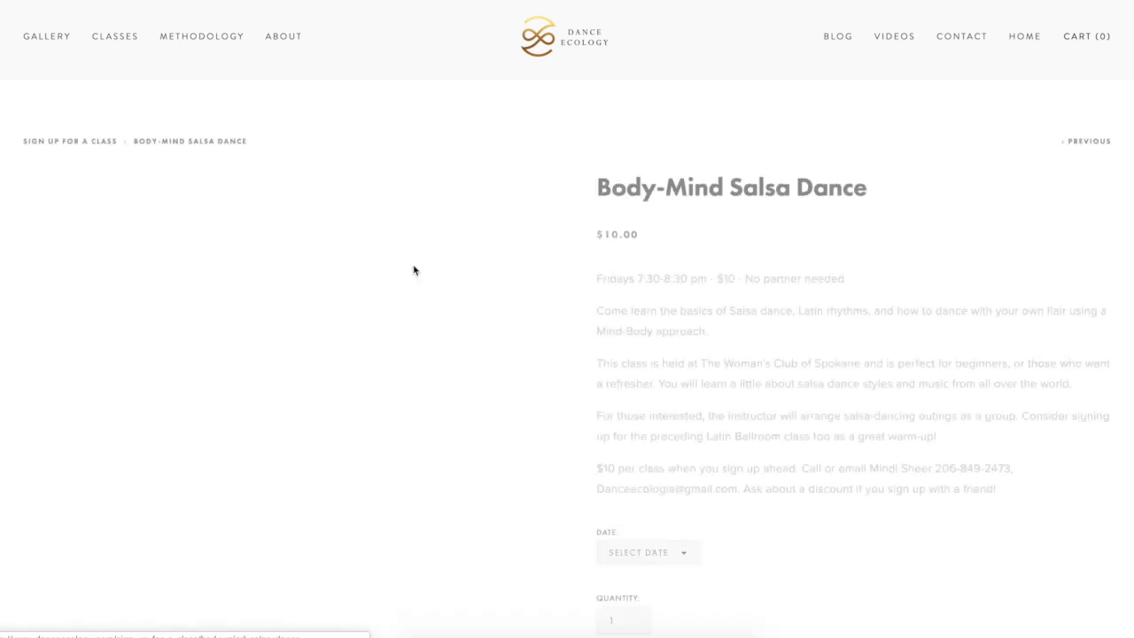
pyautogui.tripleClick(722, 187)
pyautogui.hotkey('ctrl', 'c')
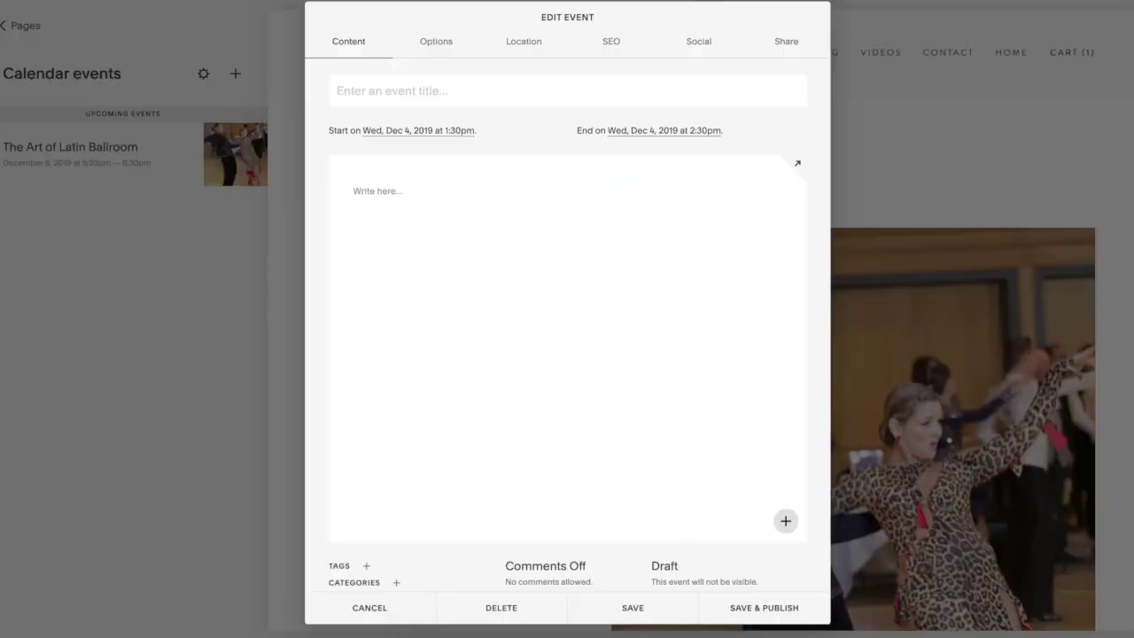
pyautogui.click(607, 88)
pyautogui.hotkey('ctrl', 'v')
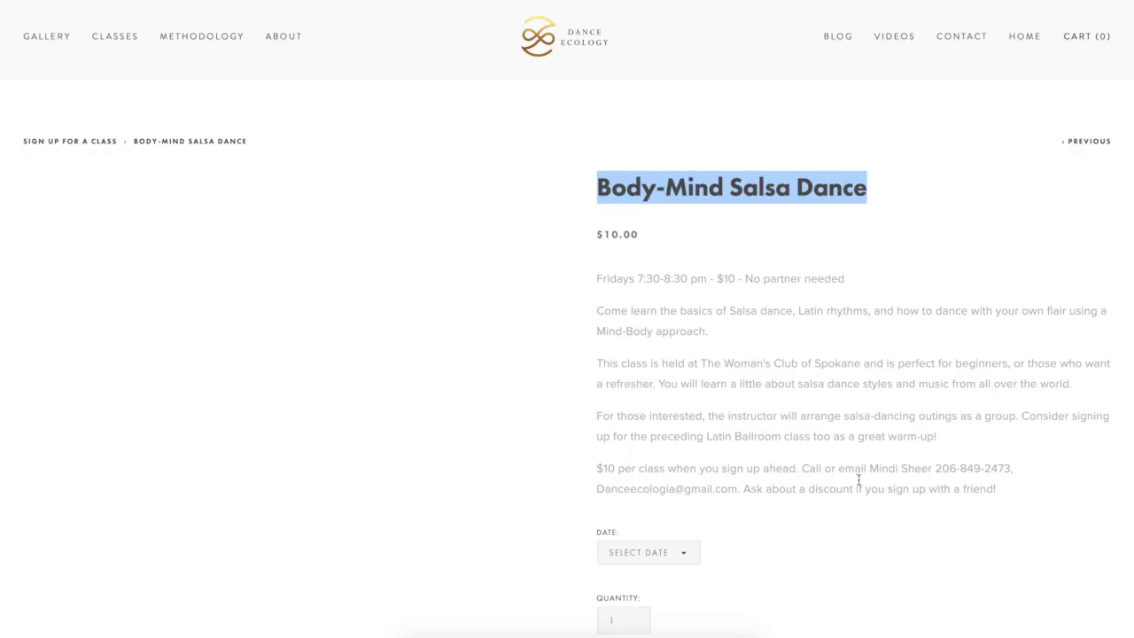
# Copy the product's class description into the event body
pyautogui.moveTo(1012, 492); pyautogui.dragTo(591, 285)
pyautogui.hotkey('ctrl', 'c')
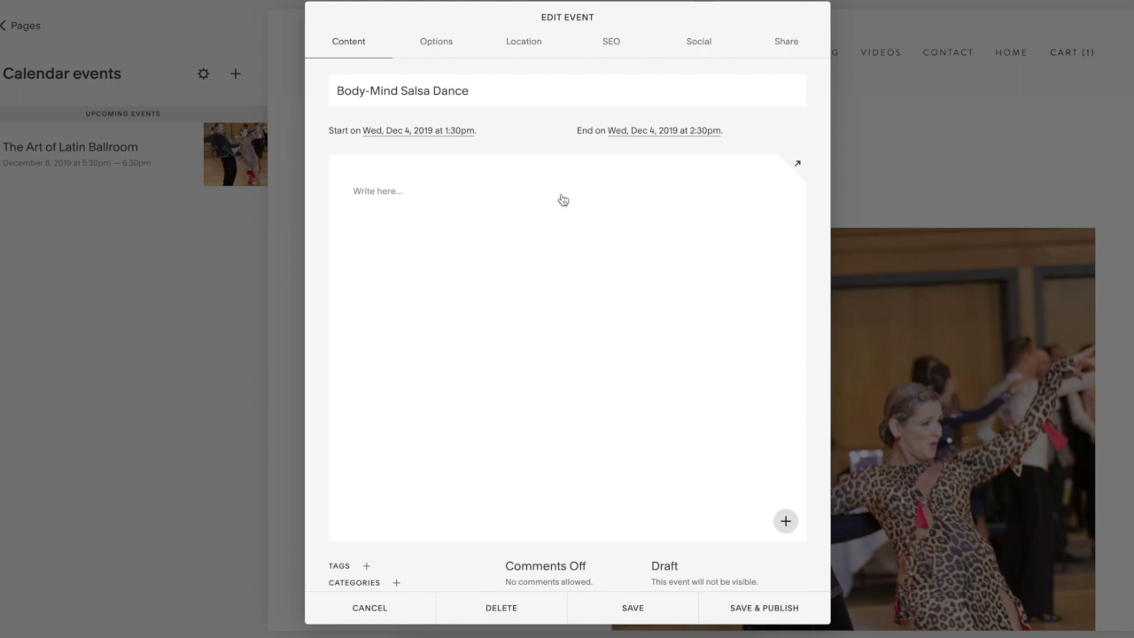
pyautogui.click(491, 195)
pyautogui.hotkey('ctrl', 'v')
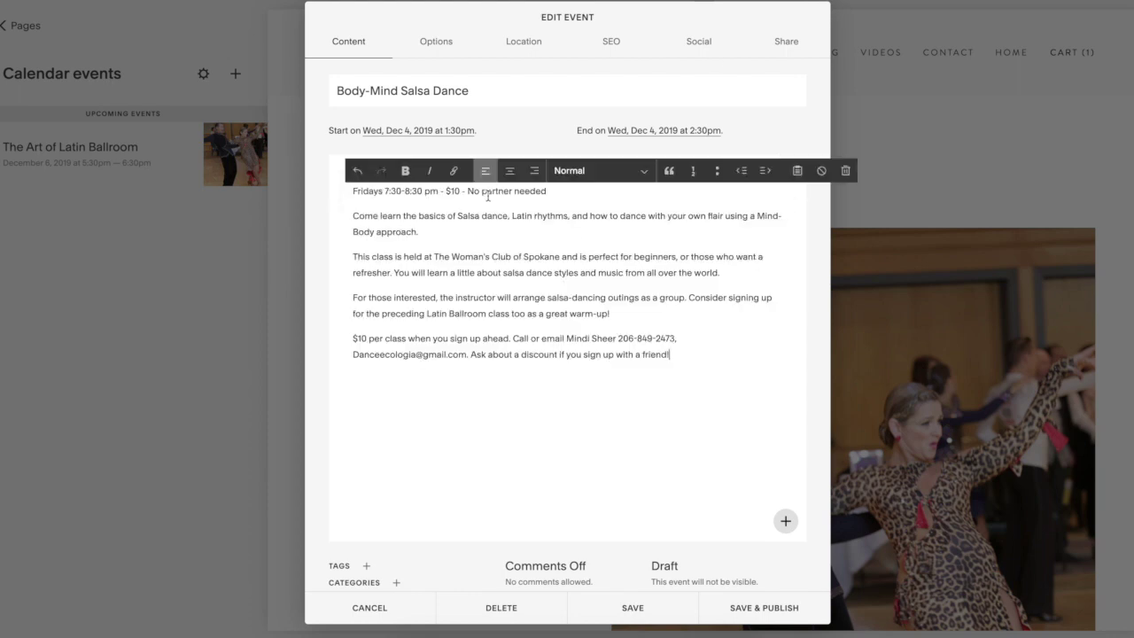
# Upload a thumbnail image in the event's Options, then return to its content
pyautogui.click(431, 44)
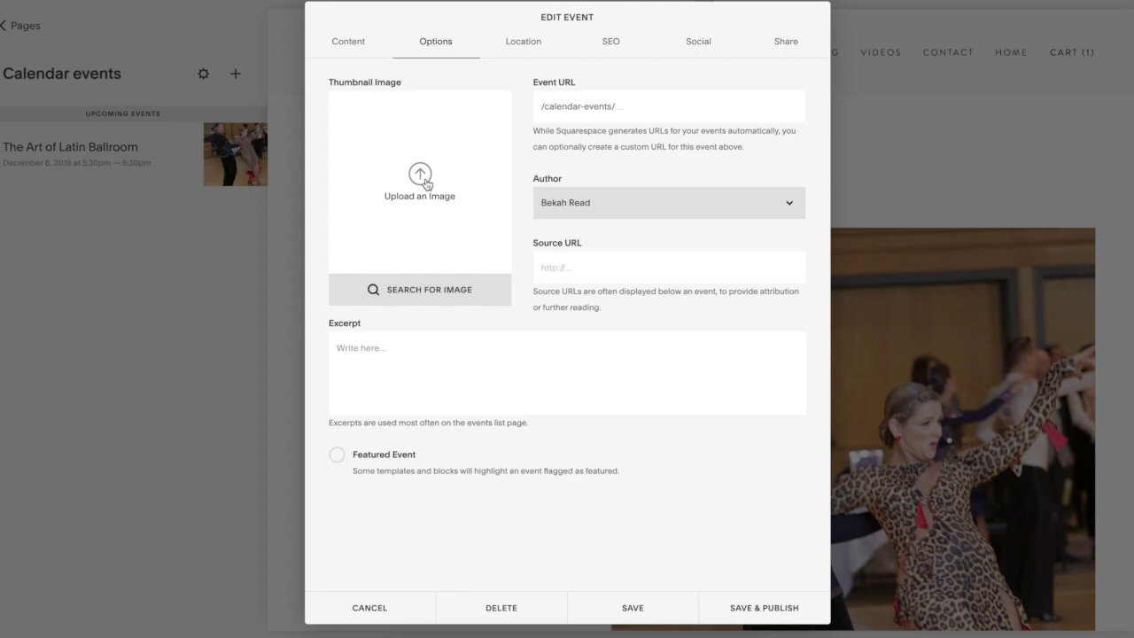
pyautogui.click(423, 179)
pyautogui.doubleClick(443, 86)
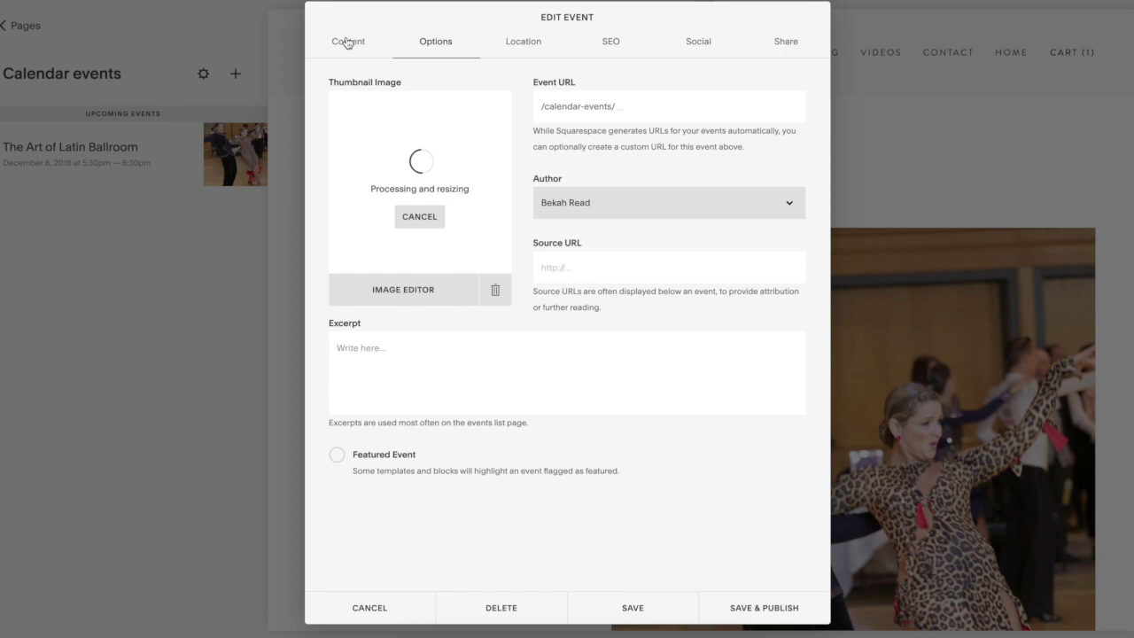
pyautogui.click(348, 45)
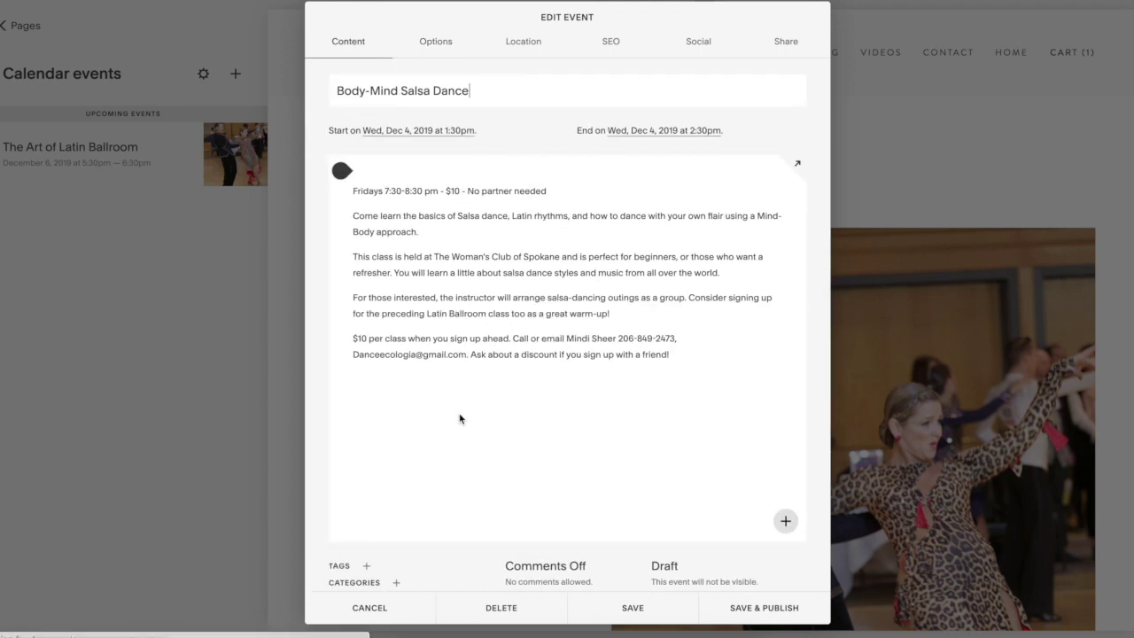
# Insert a Product block below the description linked to Body-Mind Salsa Dance
pyautogui.click(785, 521)
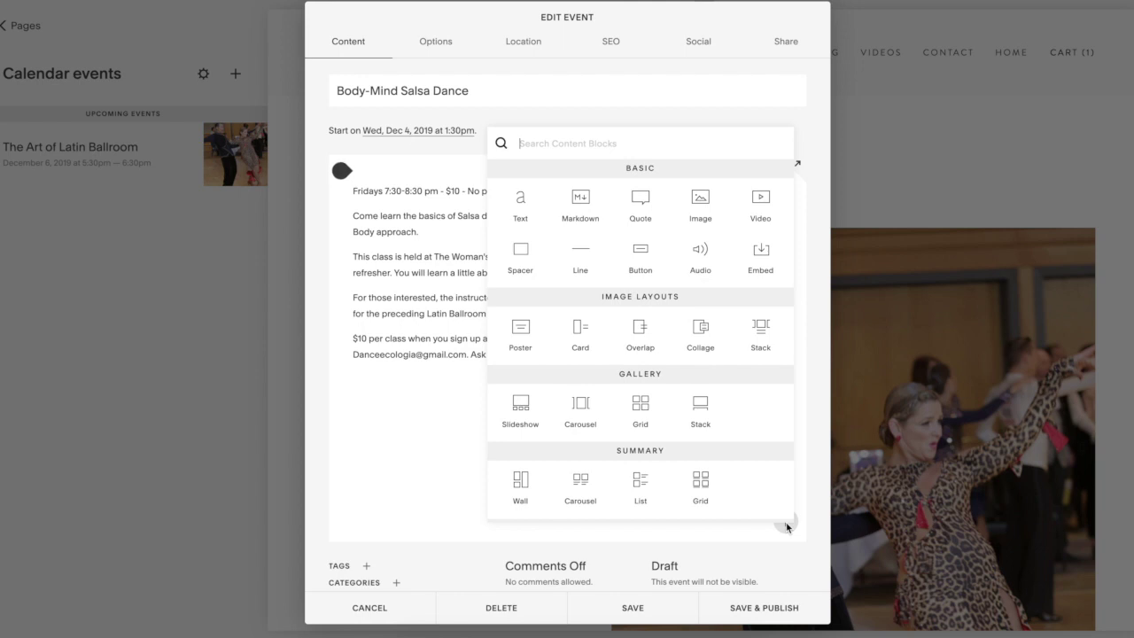
pyautogui.write('pro')
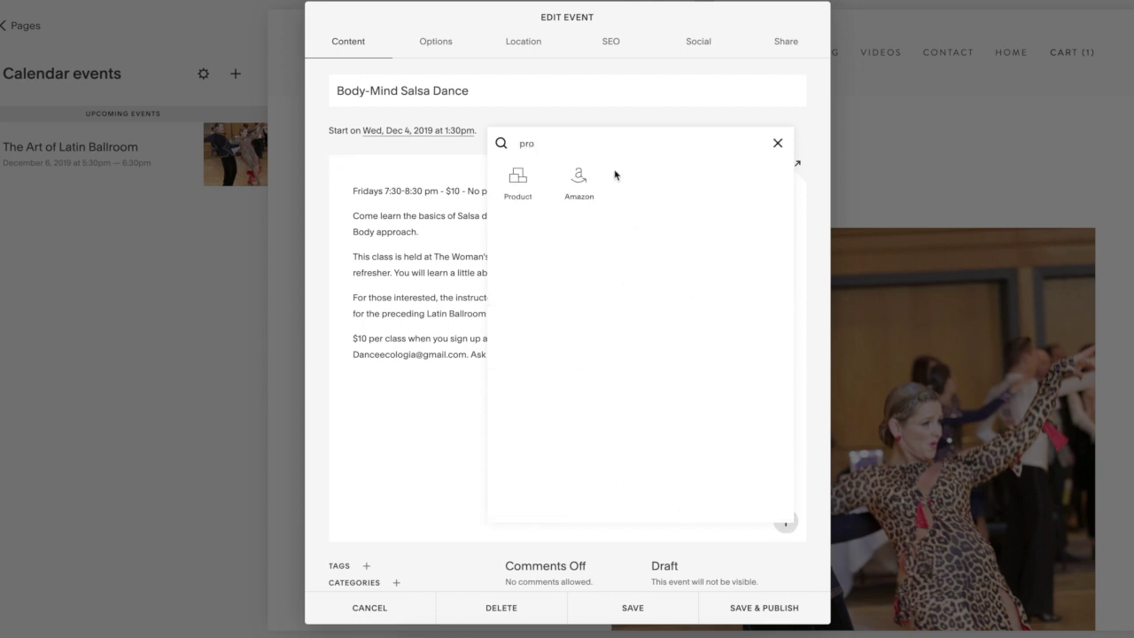
pyautogui.moveTo(517, 190); pyautogui.dragTo(501, 390)
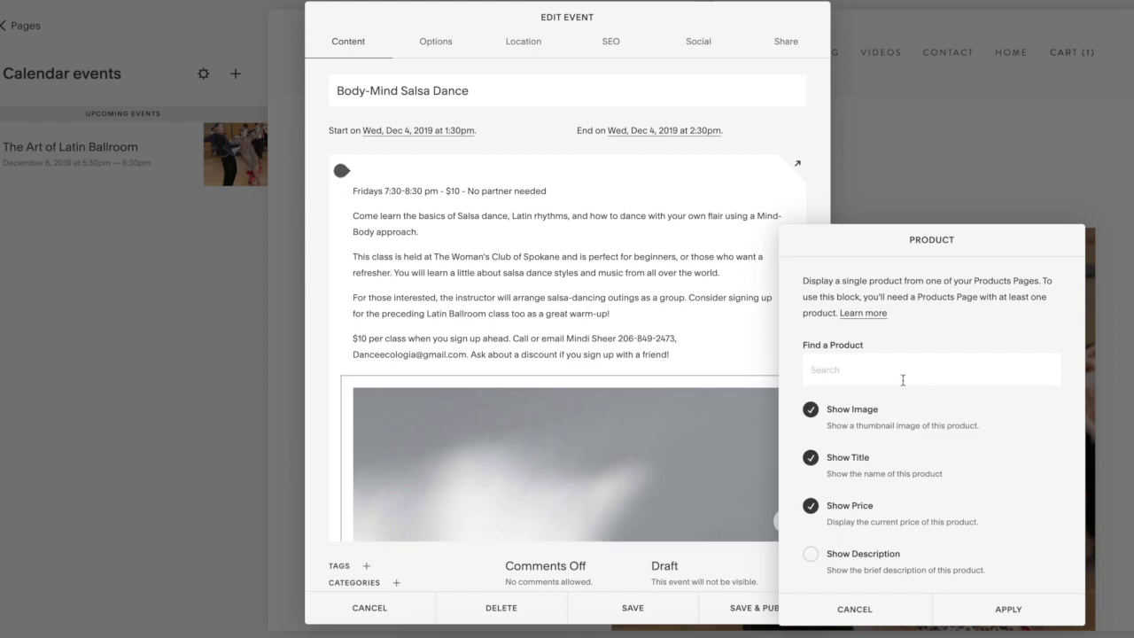
pyautogui.write('body')
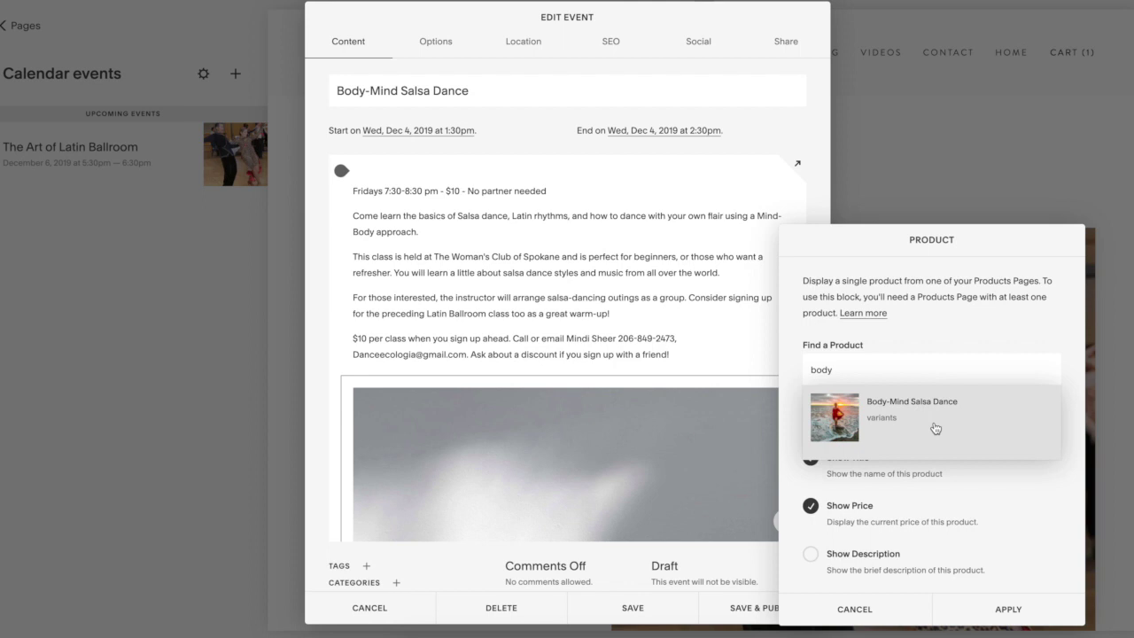
pyautogui.click(936, 428)
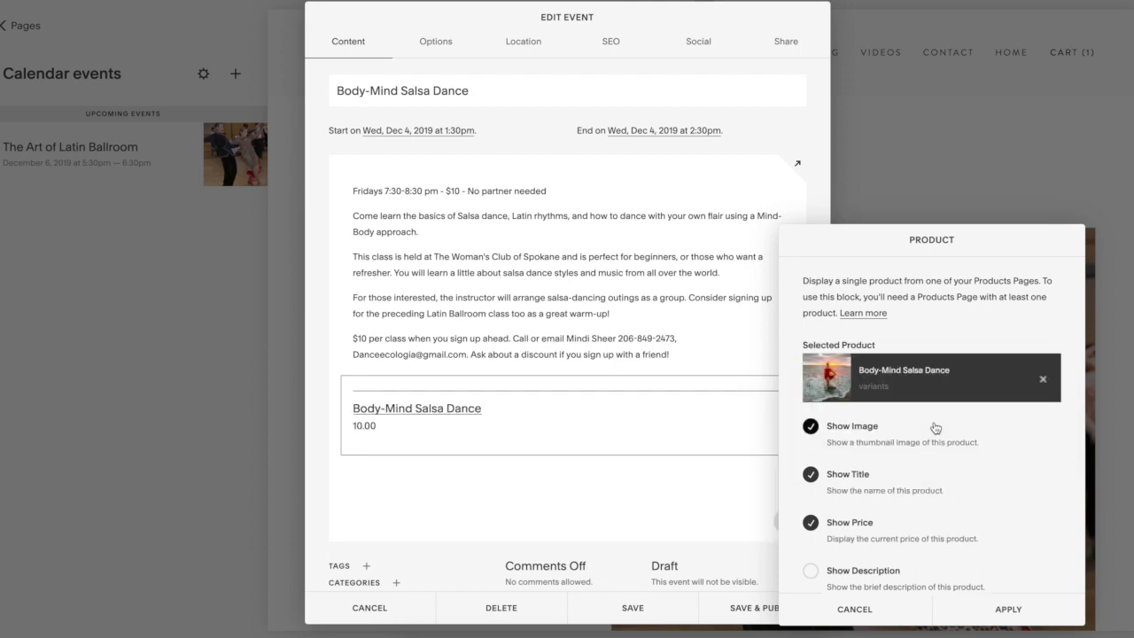
# Show the add-to-cart button, centre the product block, apply, and publish the event
pyautogui.scroll(-2, 496, 354)
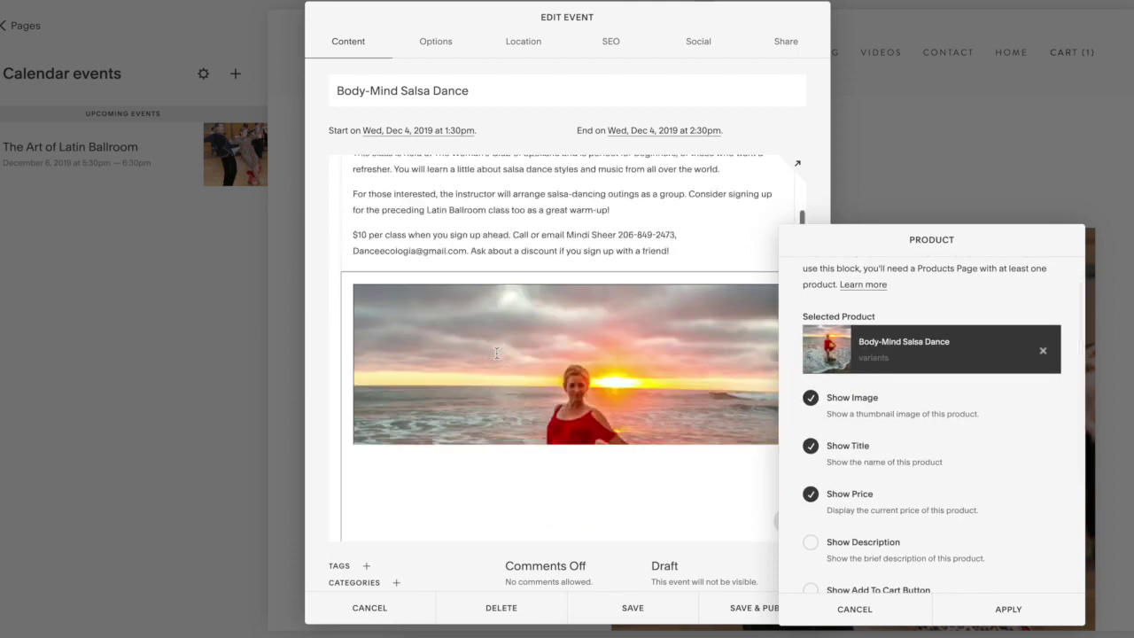
pyautogui.scroll(-1, 903, 461)
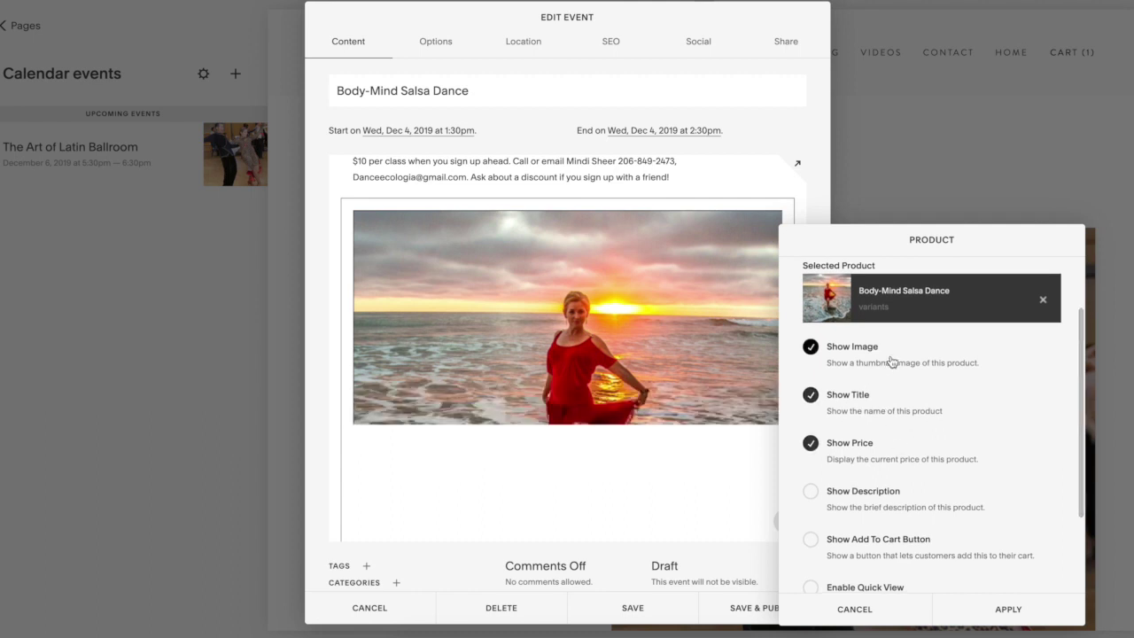
pyautogui.scroll(-1, 877, 389)
pyautogui.scroll(-1, 851, 443)
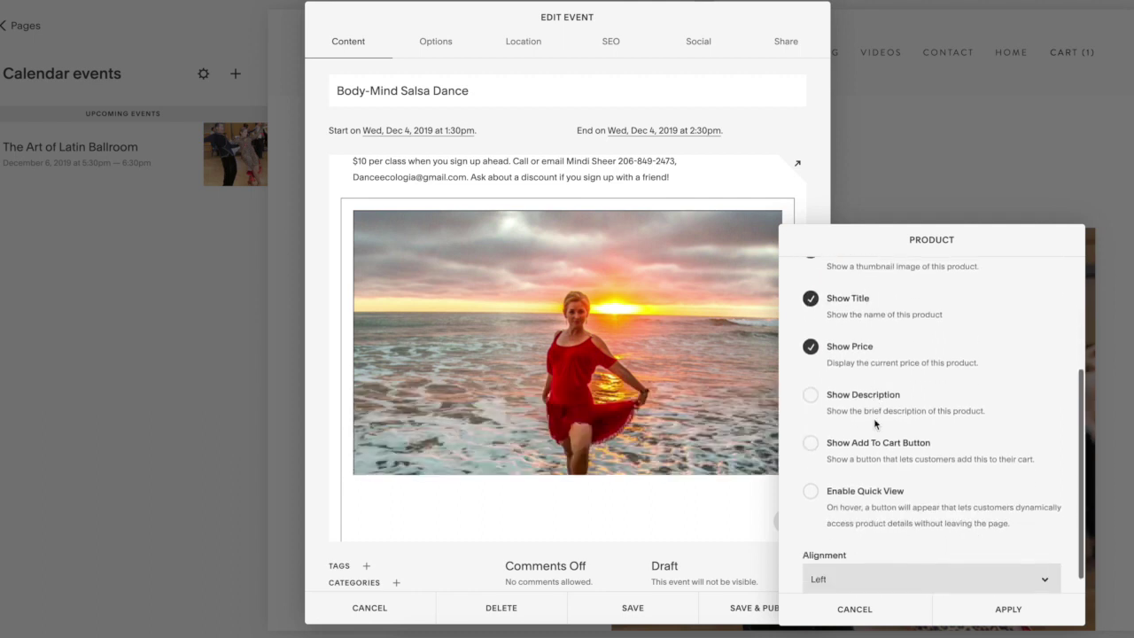
pyautogui.click(822, 454)
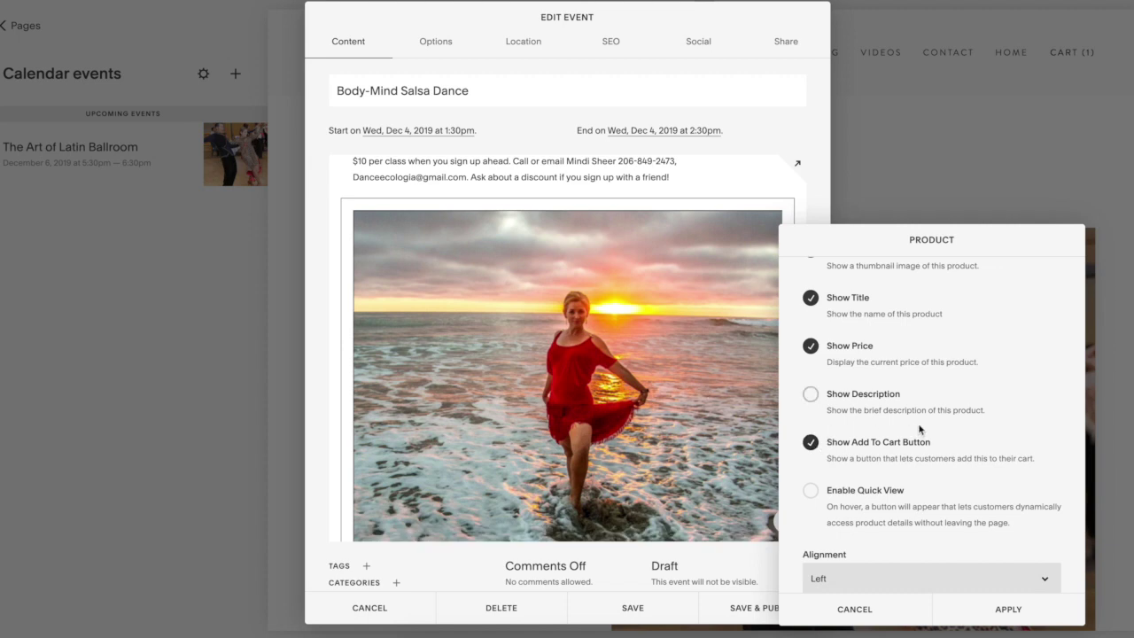
pyautogui.scroll(-1, 895, 452)
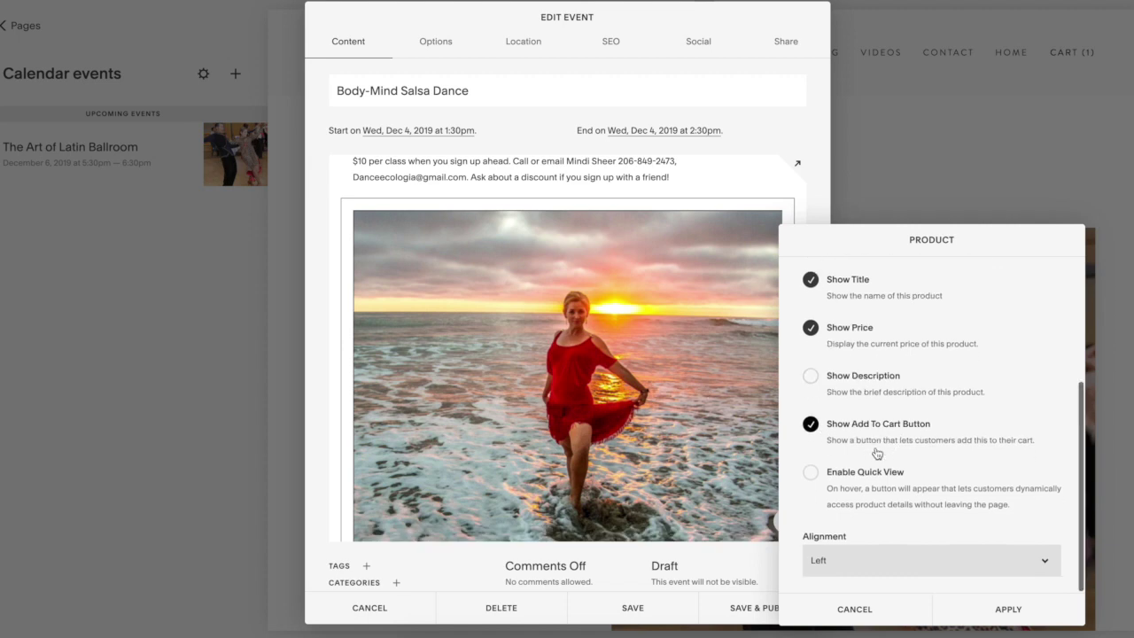
pyautogui.click(856, 569)
pyautogui.click(849, 574)
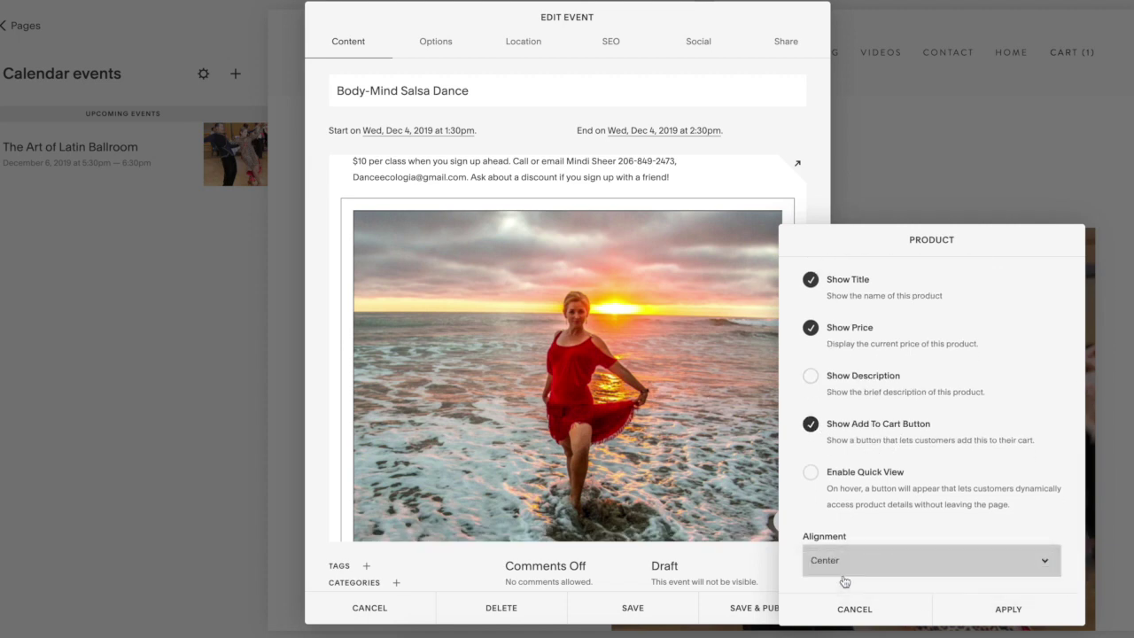
pyautogui.click(1006, 609)
pyautogui.click(760, 609)
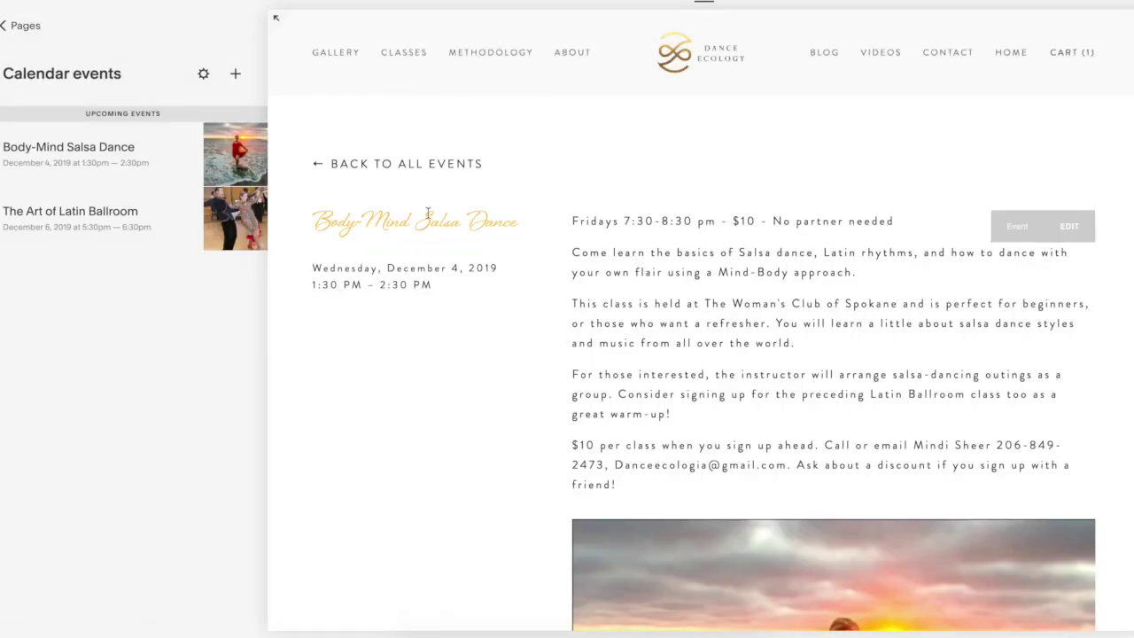
# View the Classes page calendar and check the December 6 and December 4 dates
pyautogui.click(407, 55)
pyautogui.scroll(-10, 560, 362)
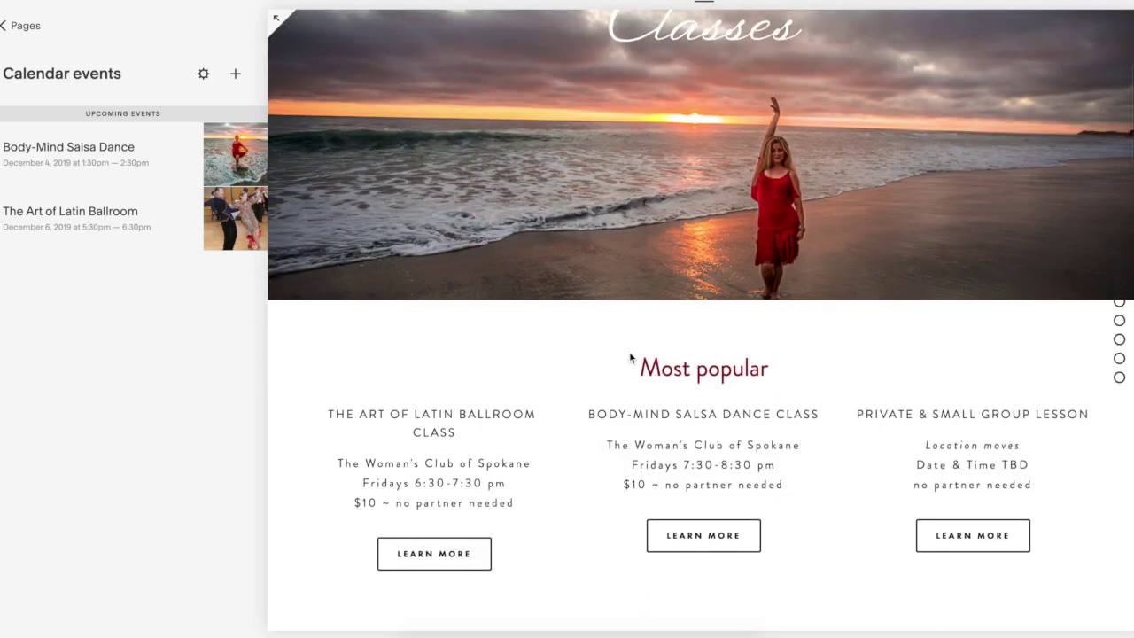
pyautogui.scroll(-15, 629, 352)
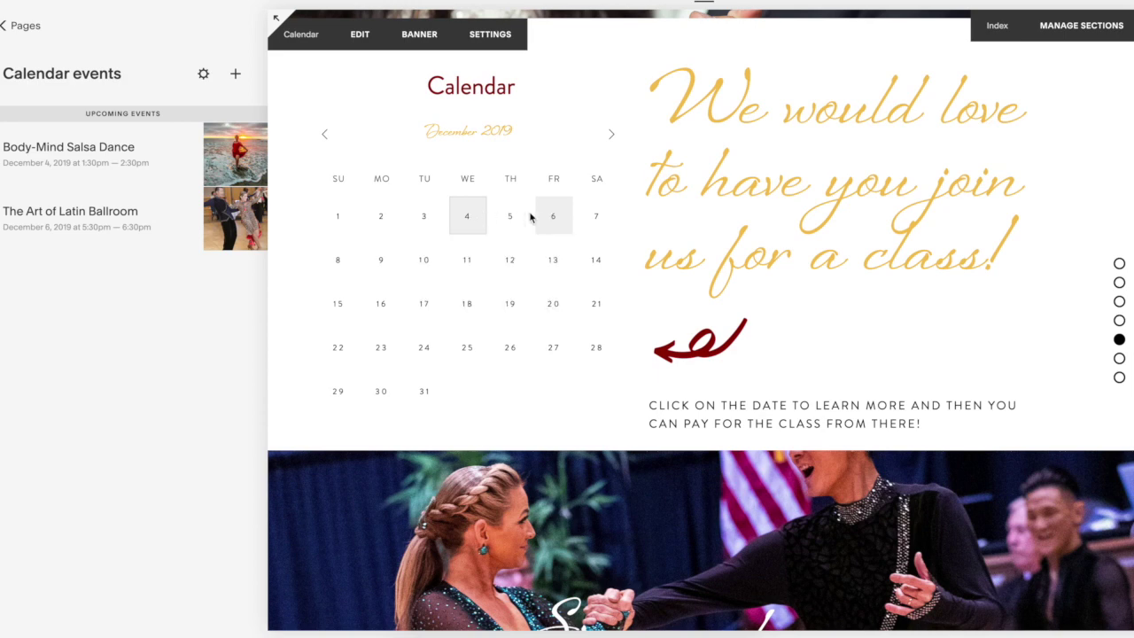
pyautogui.moveTo(563, 218)
pyautogui.moveTo(459, 209)
# Move Body-Mind Salsa Dance to Friday, December 6, 2019, 6:30–7:30 PM
pyautogui.moveTo(214, 139)
pyautogui.click(227, 146)
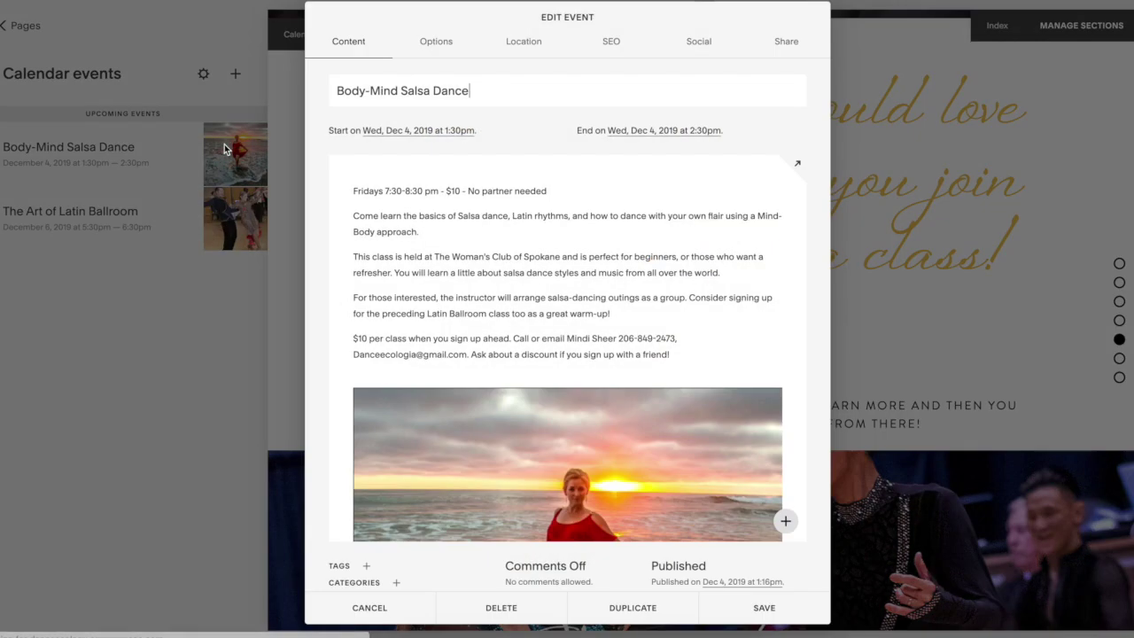
pyautogui.click(405, 135)
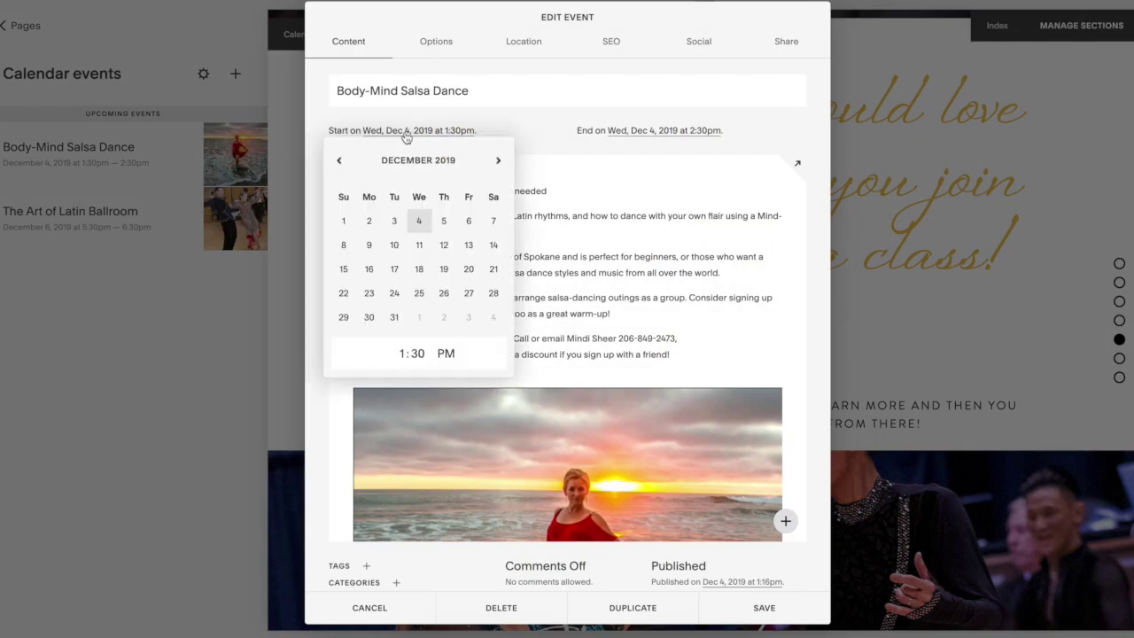
pyautogui.click(468, 221)
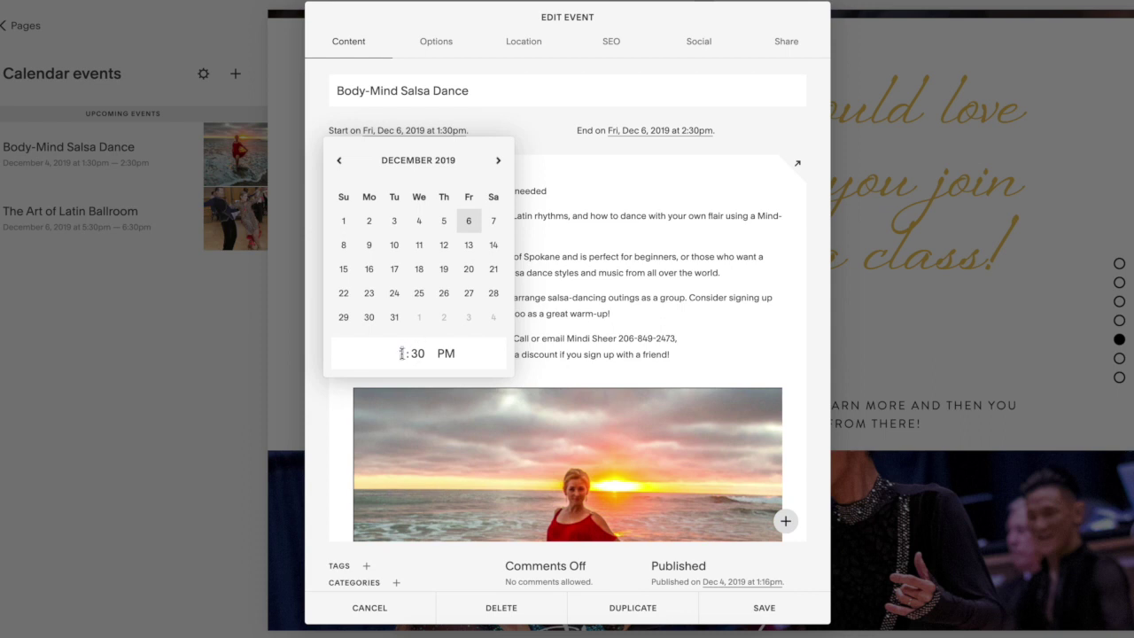
pyautogui.write('6')
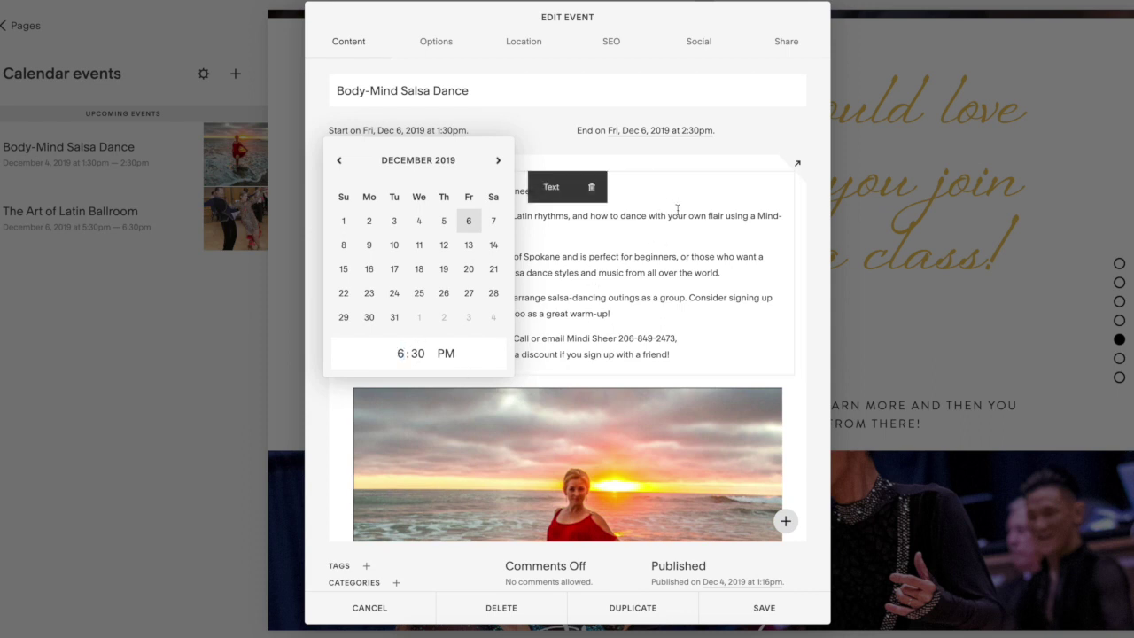
pyautogui.click(658, 238)
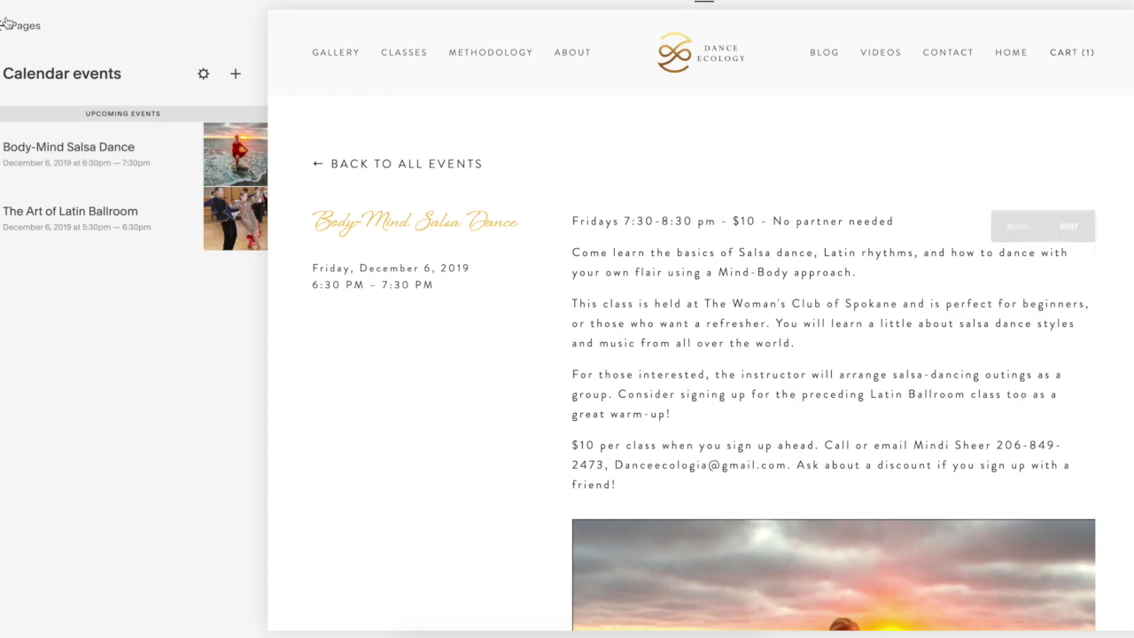
pyautogui.click(7, 20)
# Open the 'sign up for a class' products page from the Not Linked pages
pyautogui.scroll(-5, 82, 469)
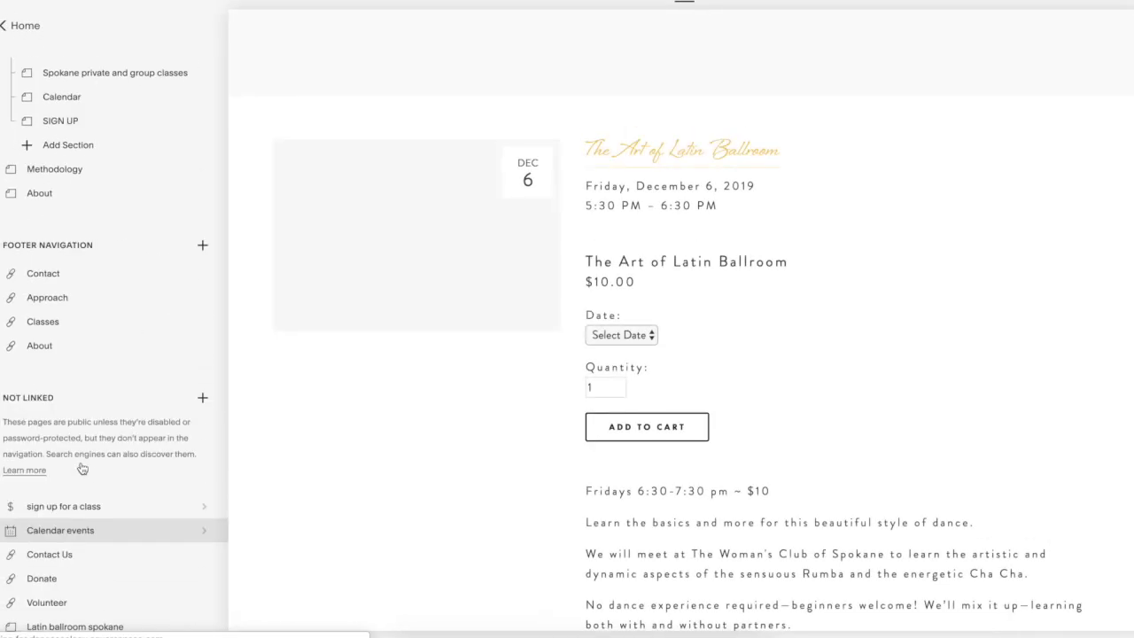
pyautogui.click(50, 400)
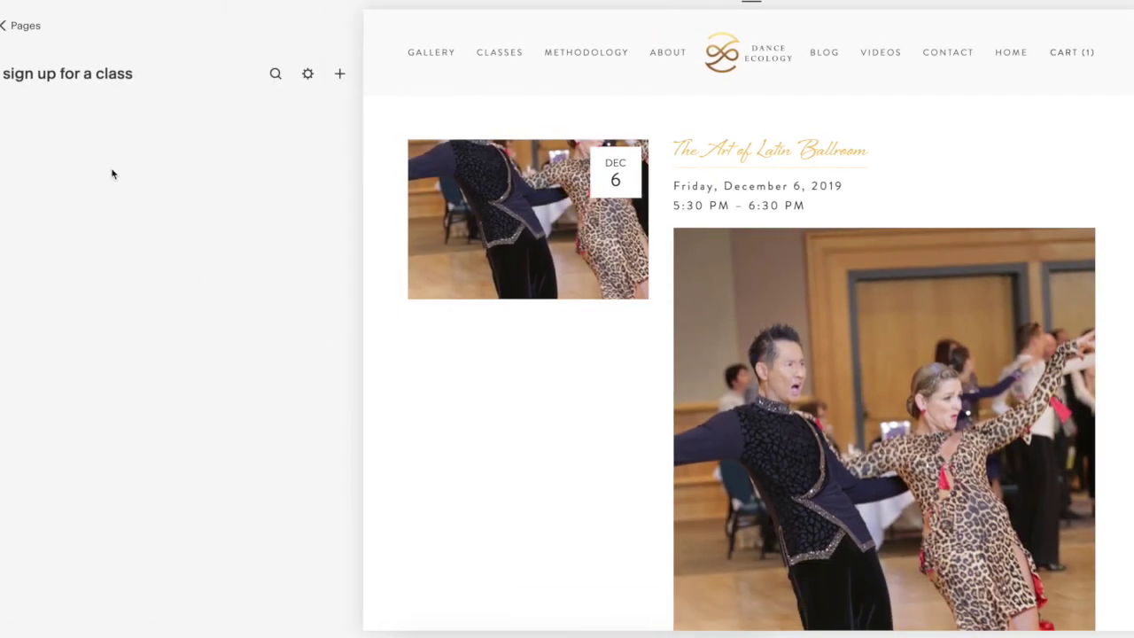